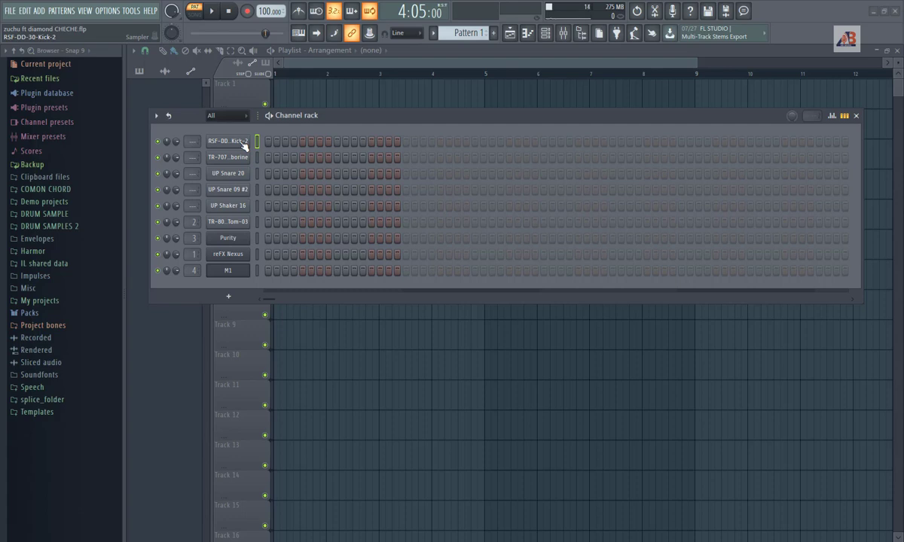
Fill the kick channel with a hit every 4 steps and duplicate its first bar in the piano roll through bar 4.
right_click(238, 144)
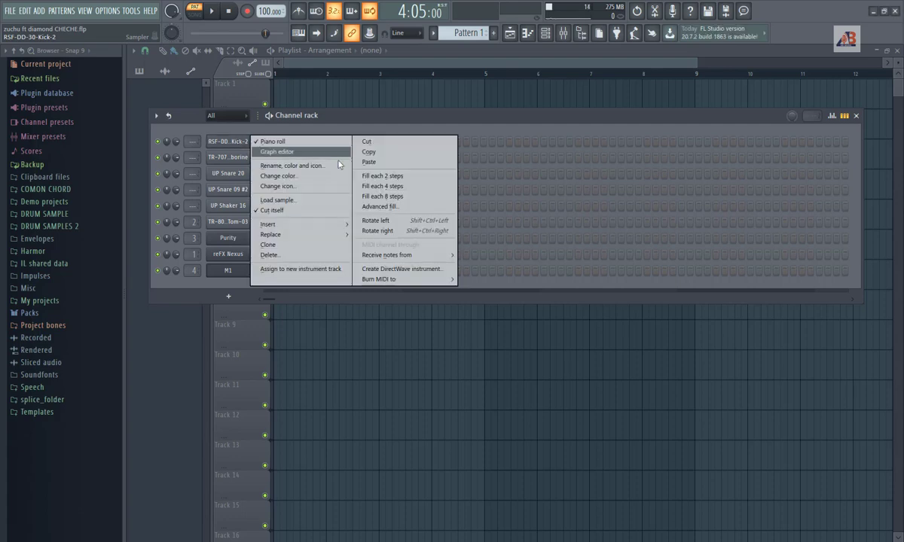
left_click(386, 187)
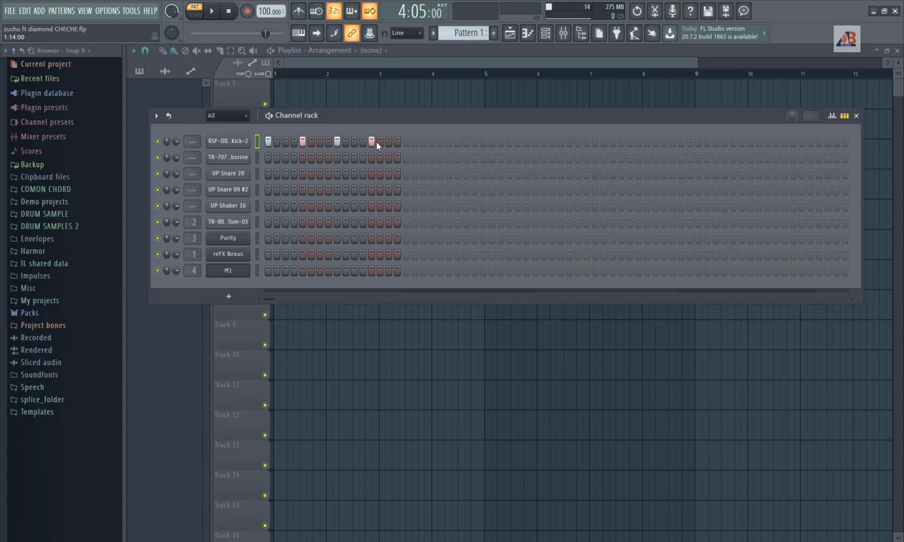
right_click(238, 145)
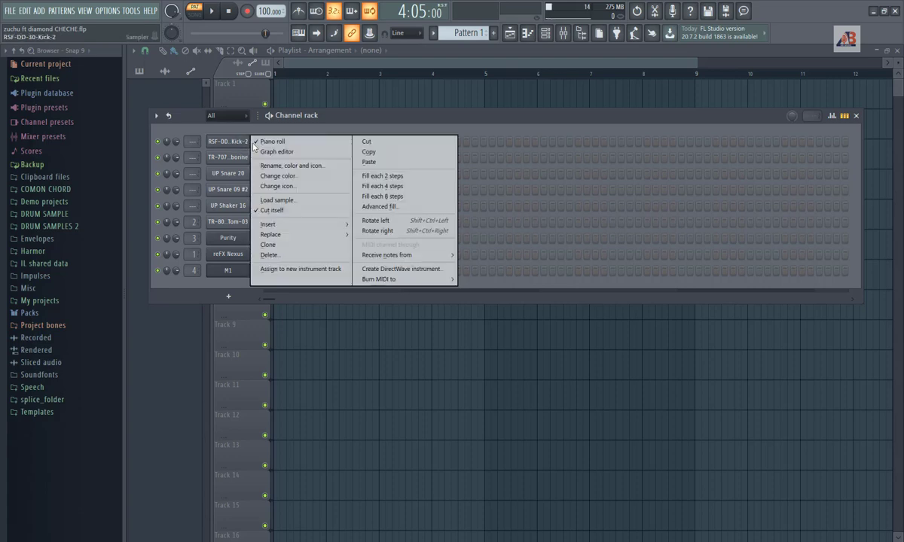
left_click(260, 142)
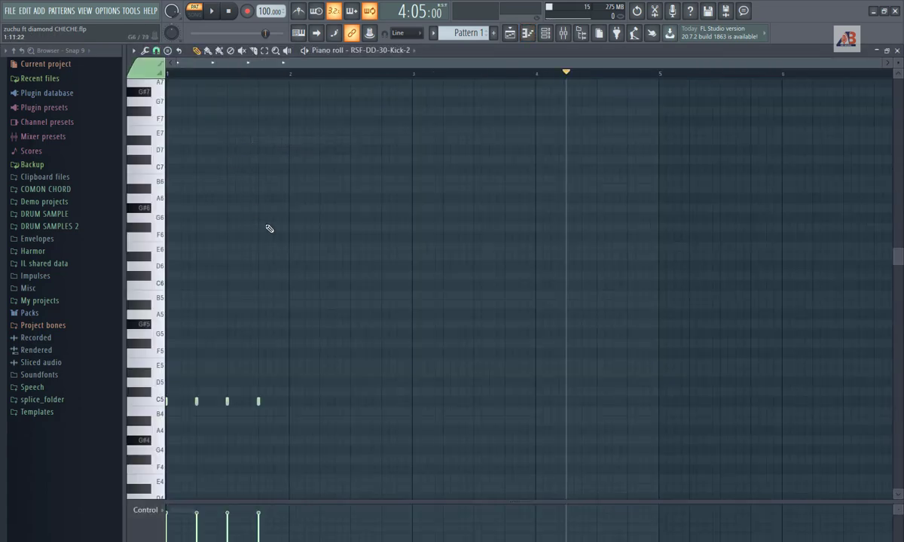
left_click_drag(295, 74, 167, 75)
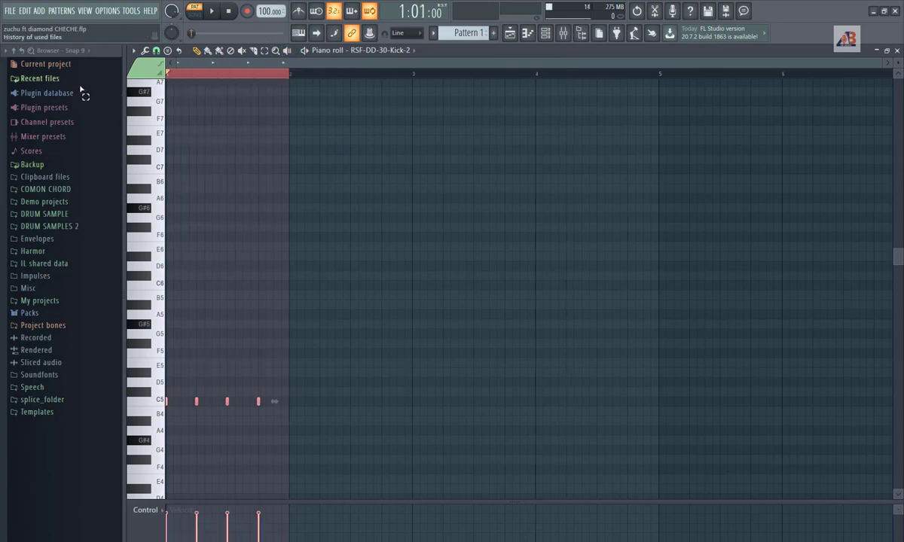
key("ctrl+b")
key("ctrl+b")
key("ctrl+b")
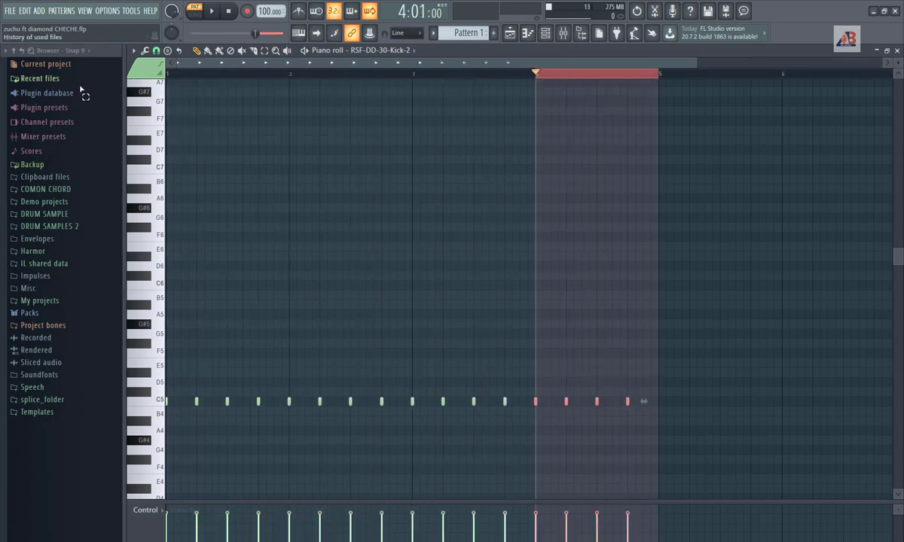
Return to the channel rack and play back the four-bar kick pattern.
left_click(528, 34)
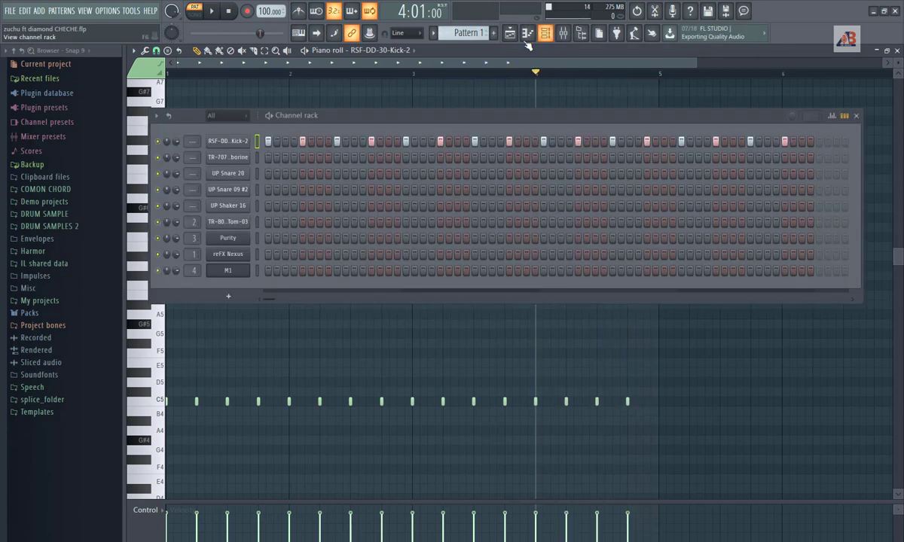
left_click(214, 12)
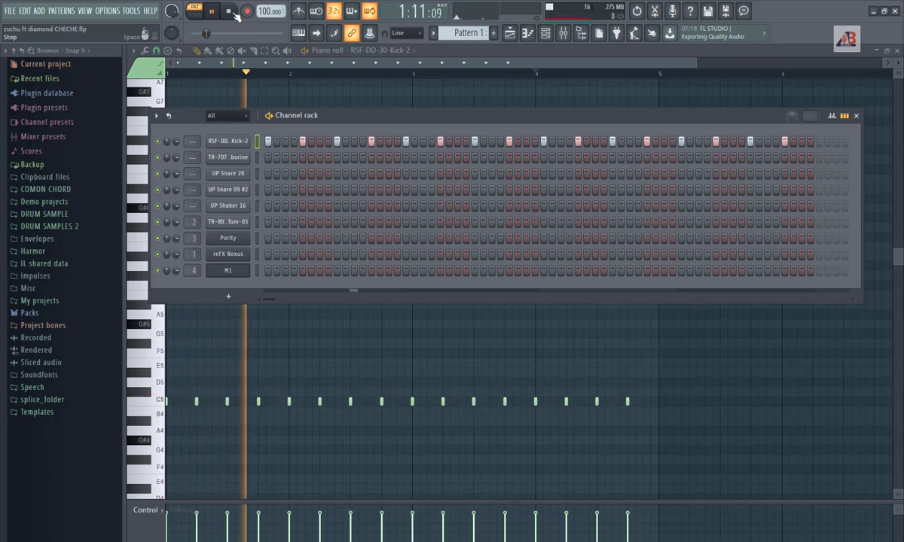
left_click(236, 15)
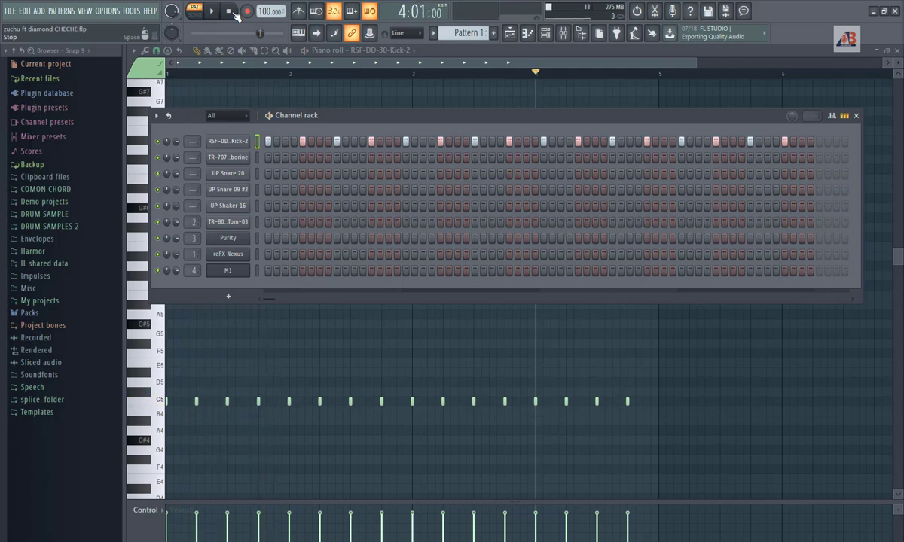
Copy the kick steps to the TR-707 tambourine channel and audition both together.
right_click(237, 141)
left_click(370, 152)
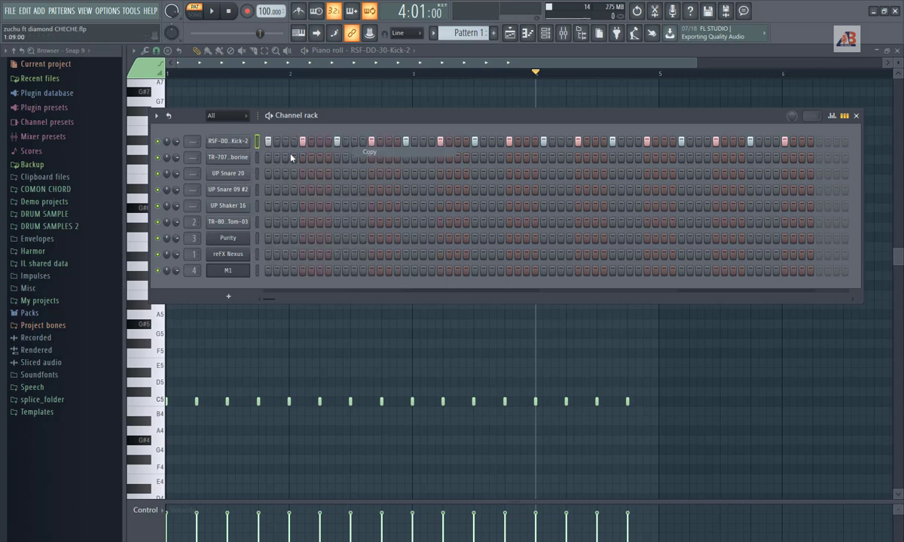
right_click(233, 159)
left_click(385, 179)
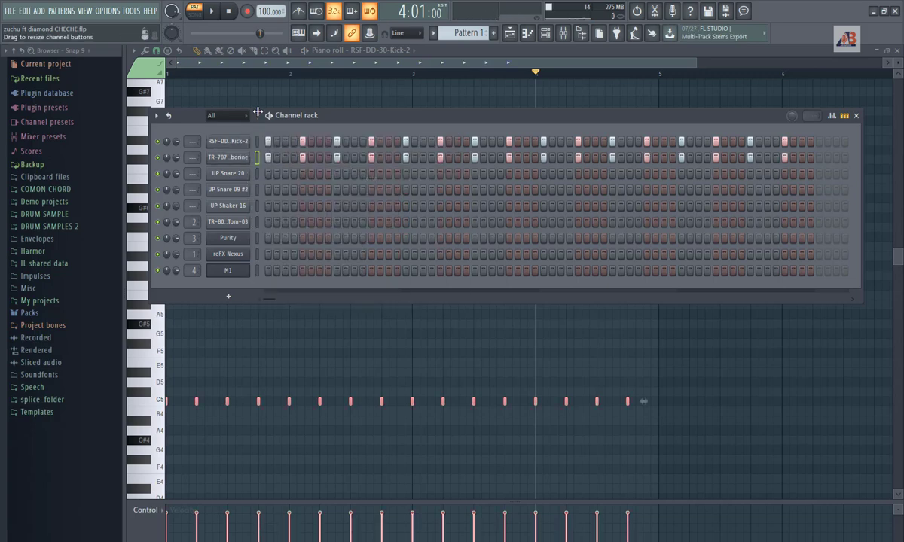
left_click(214, 13)
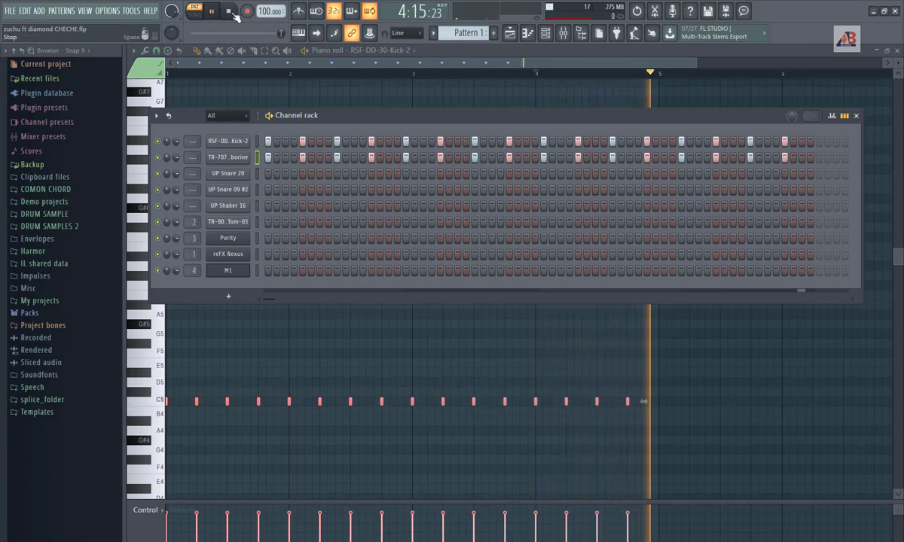
left_click(230, 16)
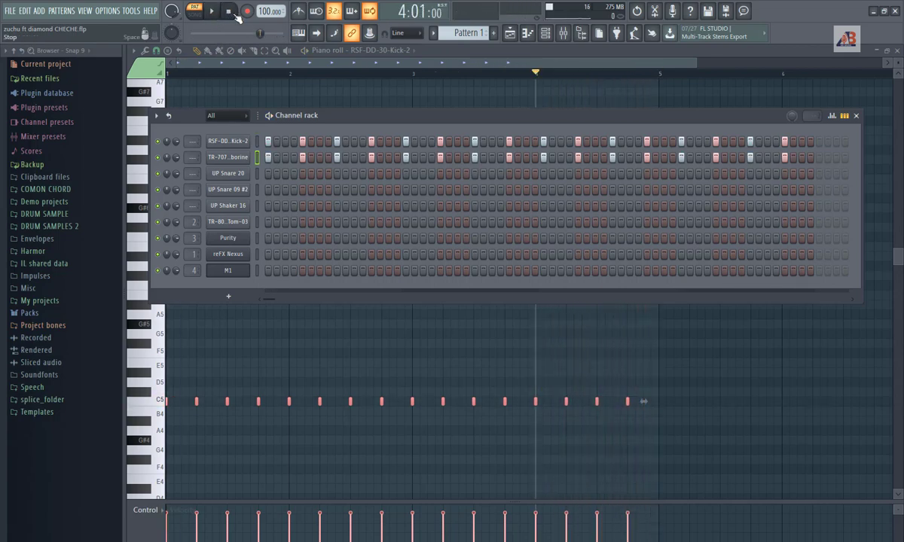
Place two C5 notes for UP Snare 20 on steps 4 and 7 of bar 1 and audition them.
right_click(248, 172)
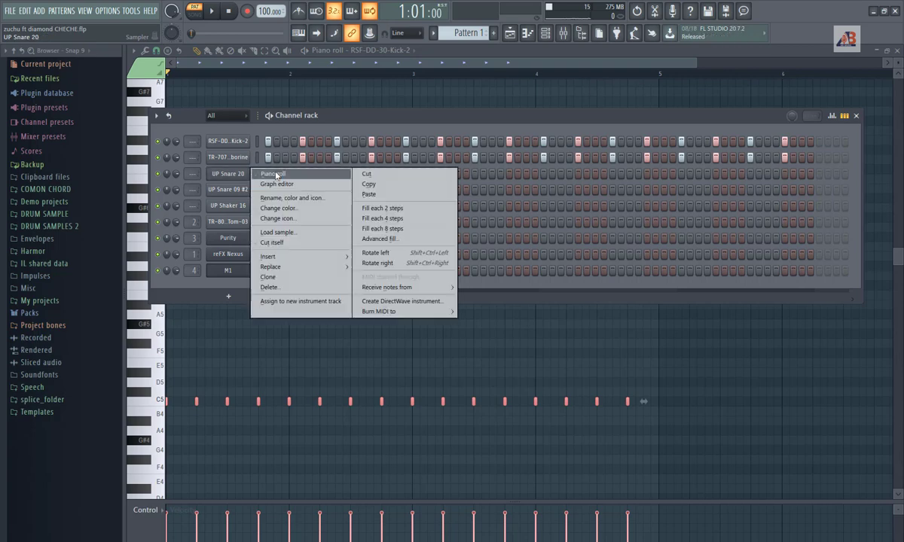
left_click(272, 175)
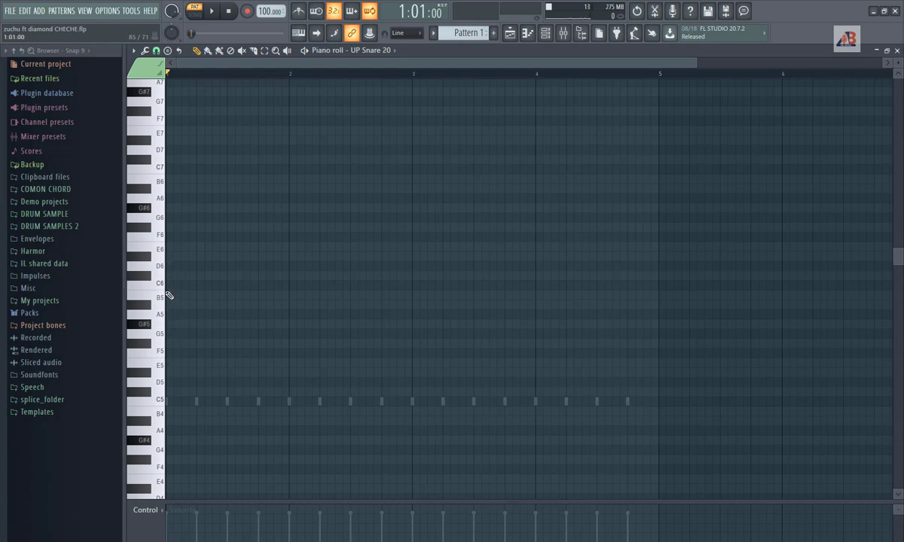
left_click(193, 402)
left_click(217, 403)
left_click(212, 10)
key("space")
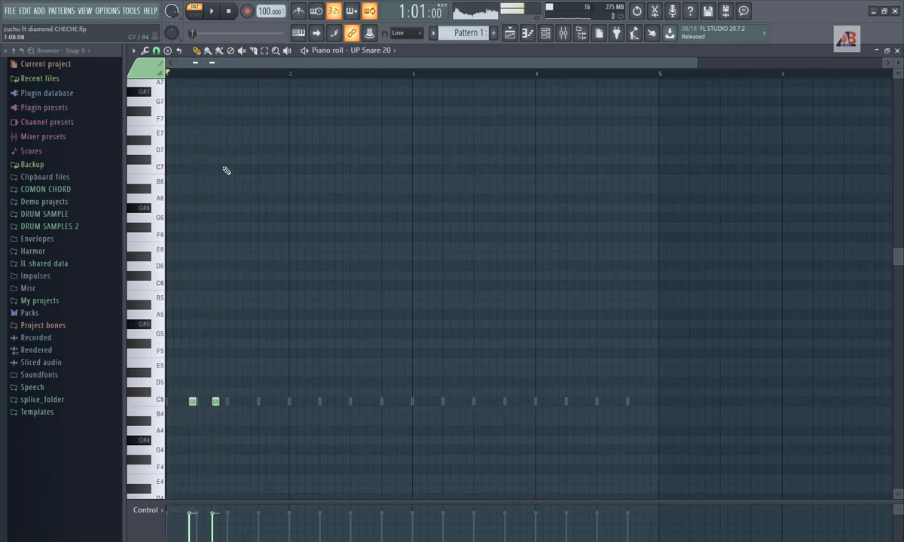
Duplicate the two snare notes into the second half of bar 1 and audition the result.
scroll(226, 171, "down", 3)
left_click_drag(247, 253, 177, 327)
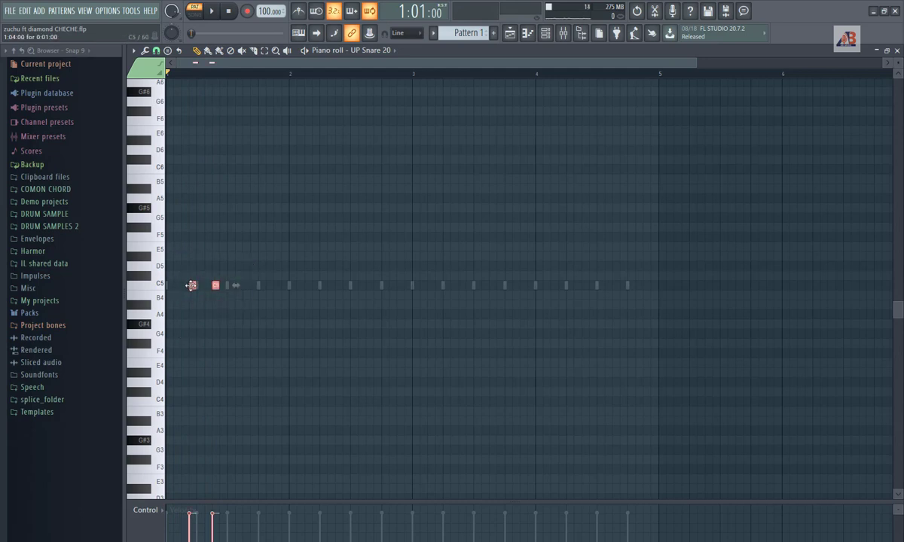
left_click_drag(192, 286, 254, 294)
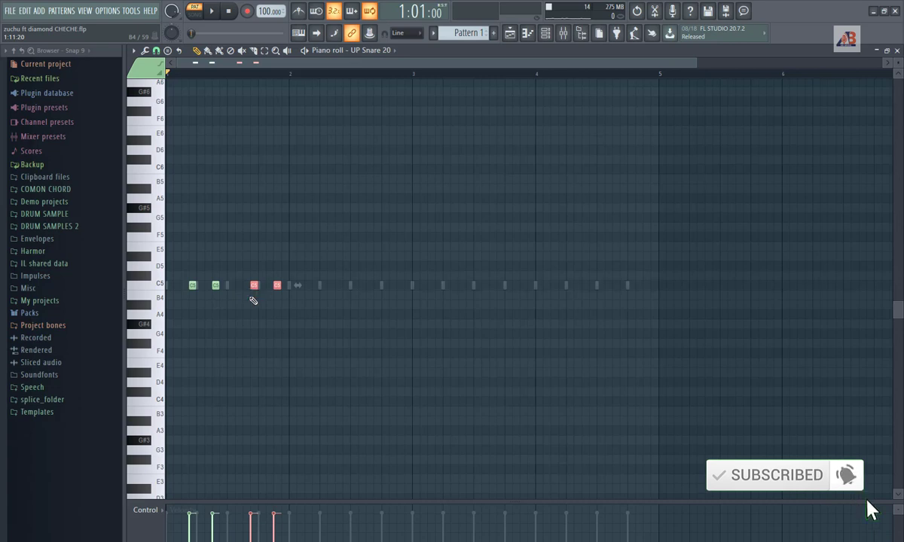
key("space")
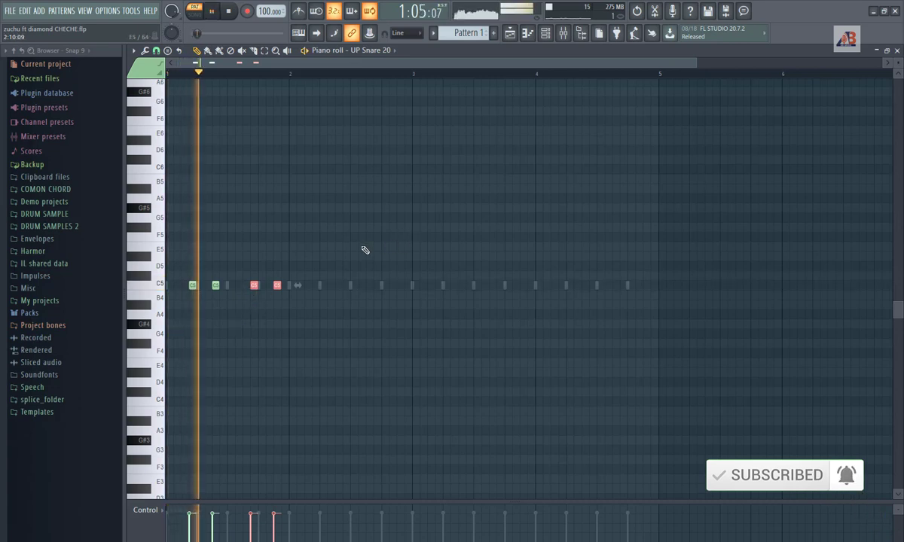
key("space")
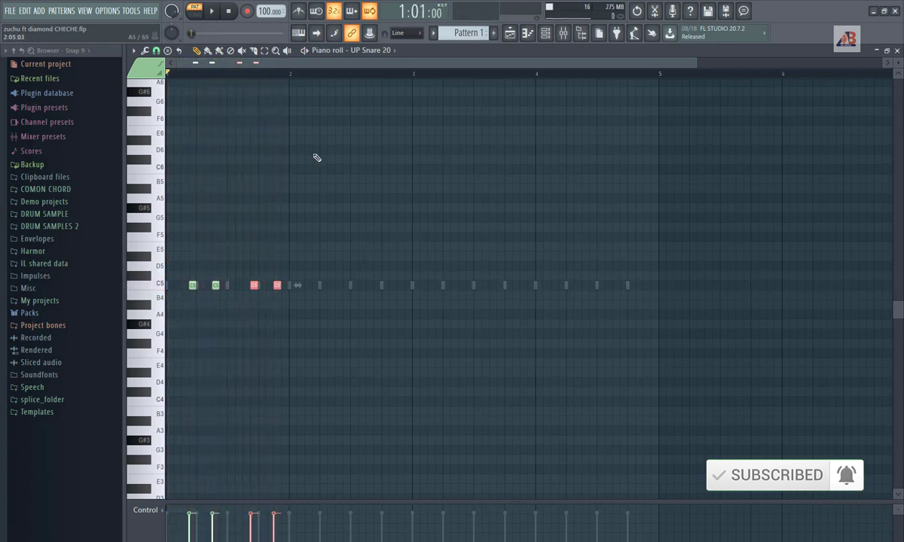
Duplicate the UP Snare 20 notes of bar 1 into bars 2, 3 and 4, and clear the selection.
left_click_drag(291, 74, 42, 117)
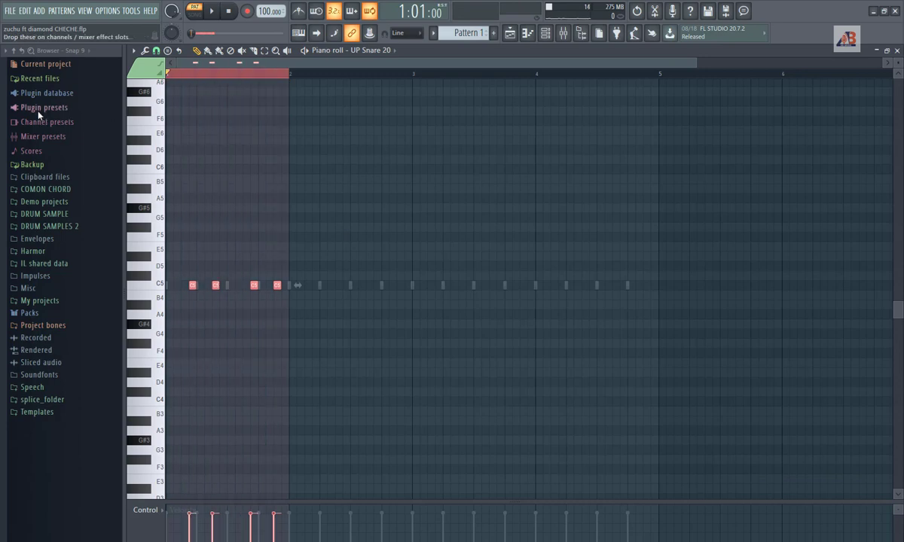
key("ctrl+b")
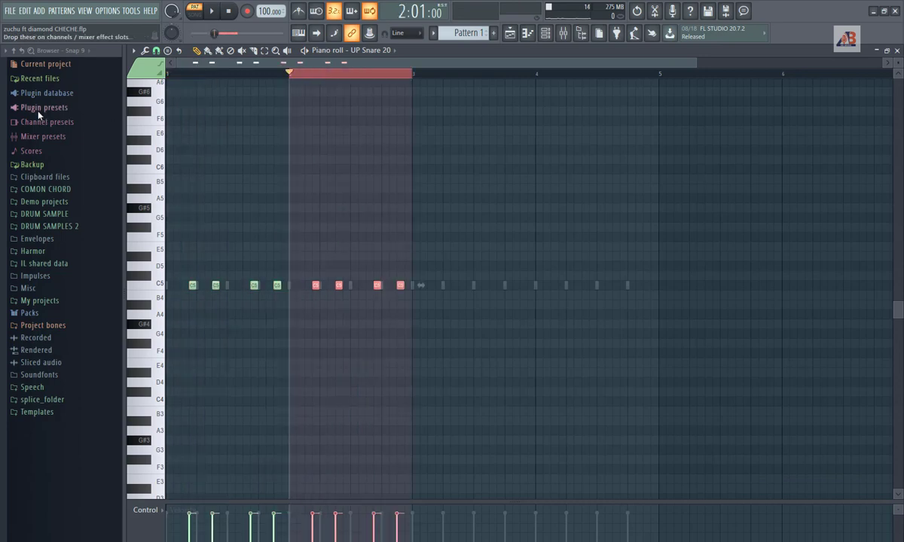
key("ctrl+b")
key("ctrl+b")
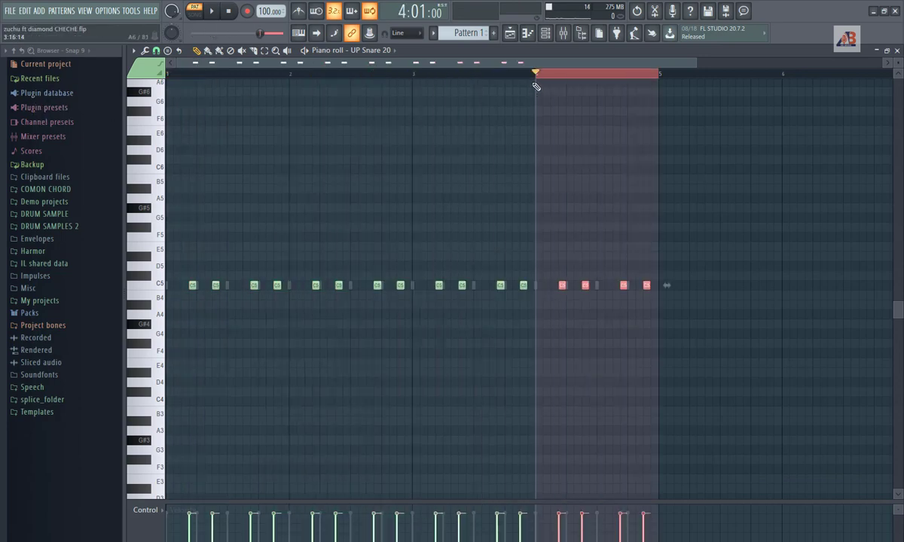
left_click(503, 75)
Copy the UP Snare 20 pattern to the UP Snare 09 #2 channel and play back the drum pattern.
left_click(545, 33)
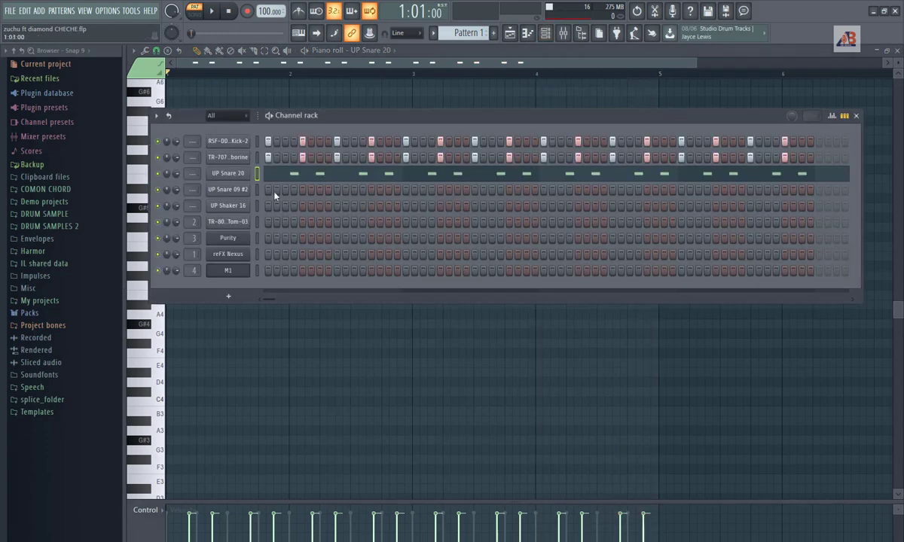
right_click(243, 173)
left_click(414, 186)
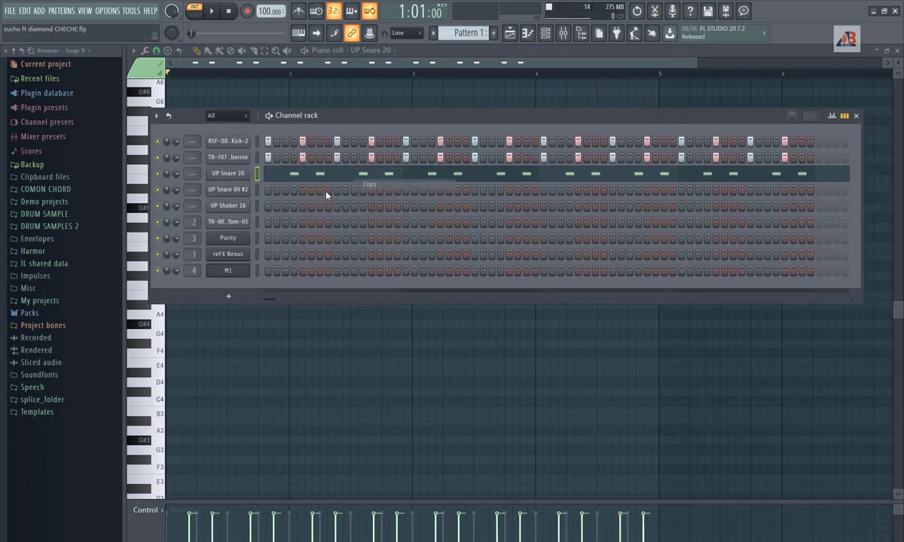
right_click(228, 189)
left_click(384, 214)
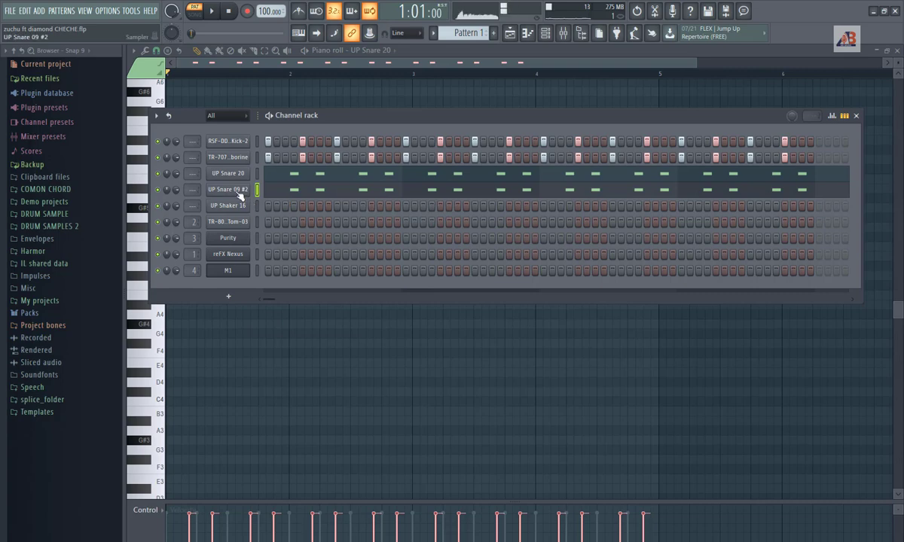
left_click(215, 12)
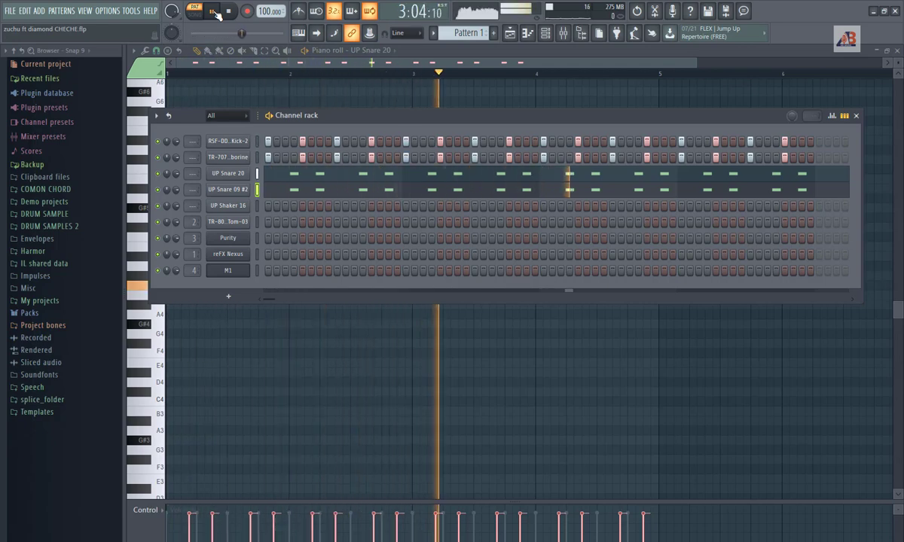
left_click(215, 13)
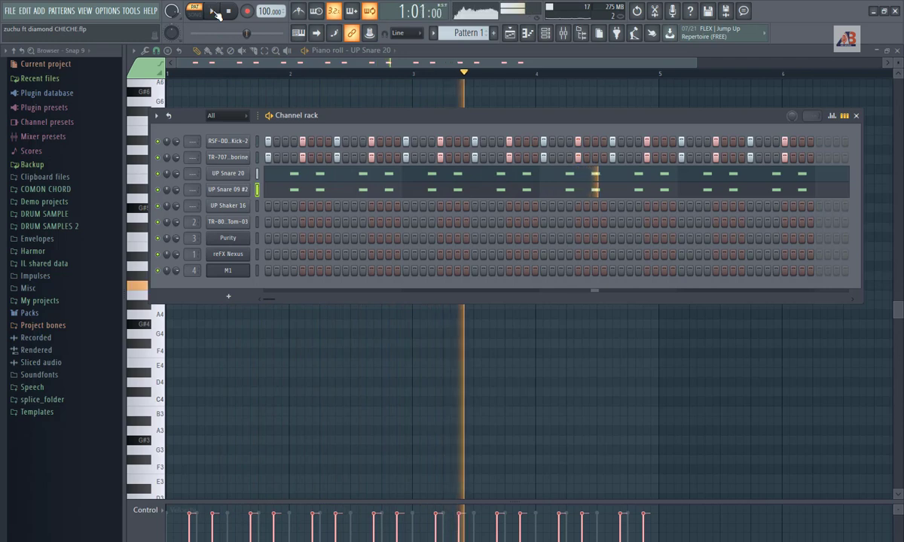
Place two C5 notes for UP Shaker 16 on steps 1 and 3 of bar 1.
right_click(247, 206)
left_click(273, 208)
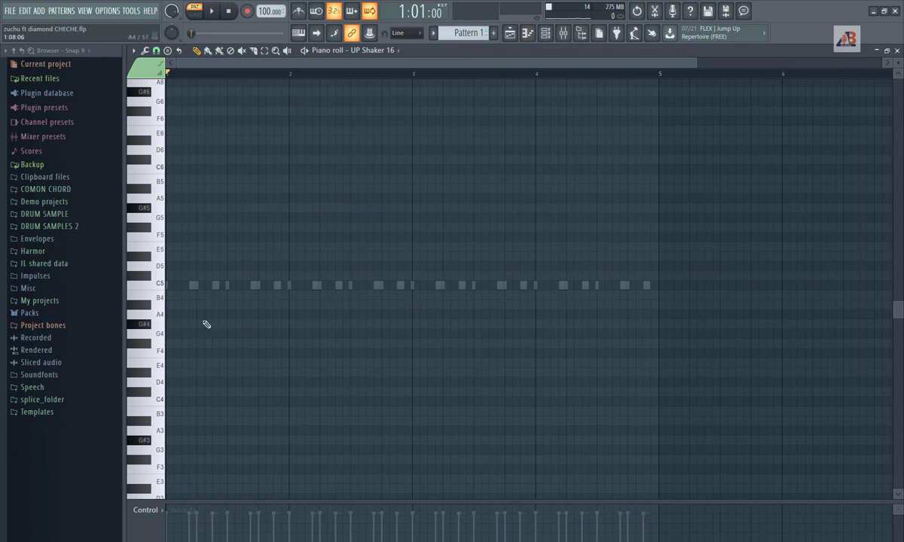
left_click(170, 286)
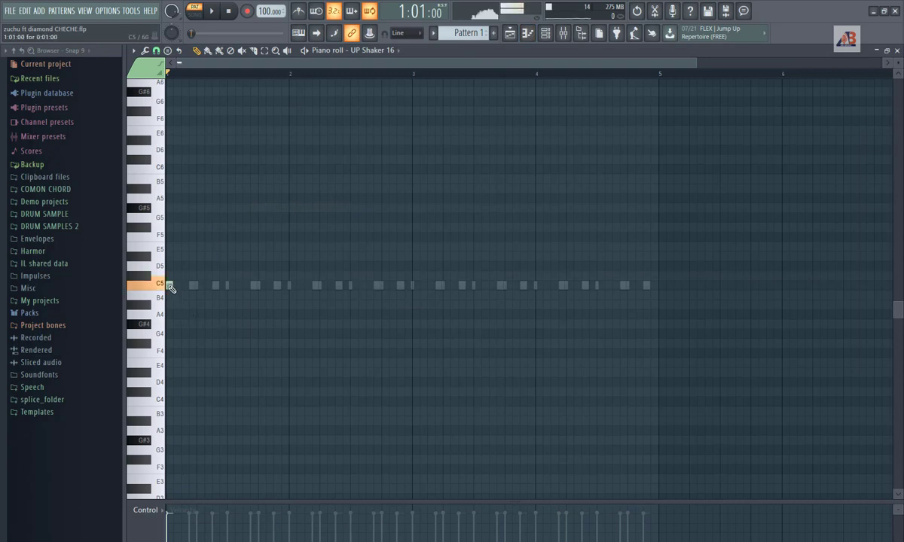
left_click(185, 285)
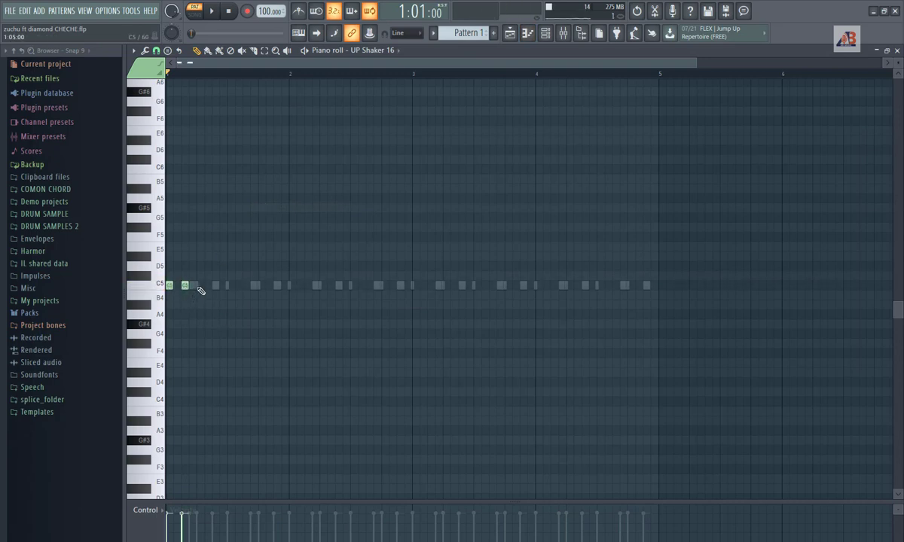
Duplicate the shaker notes across bar 1 so that a C5 note falls on every second step.
left_click_drag(201, 290, 153, 256)
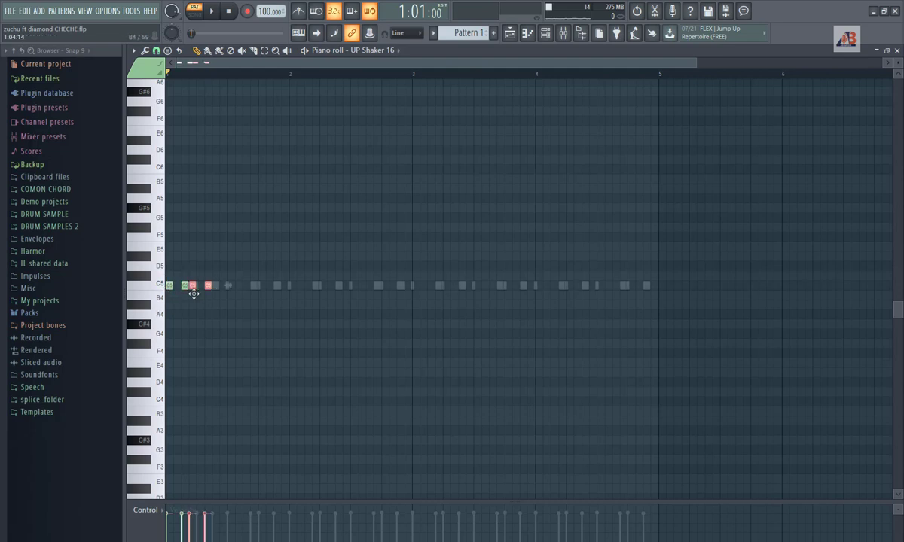
key("ctrl+b")
left_click_drag(249, 260, 170, 285)
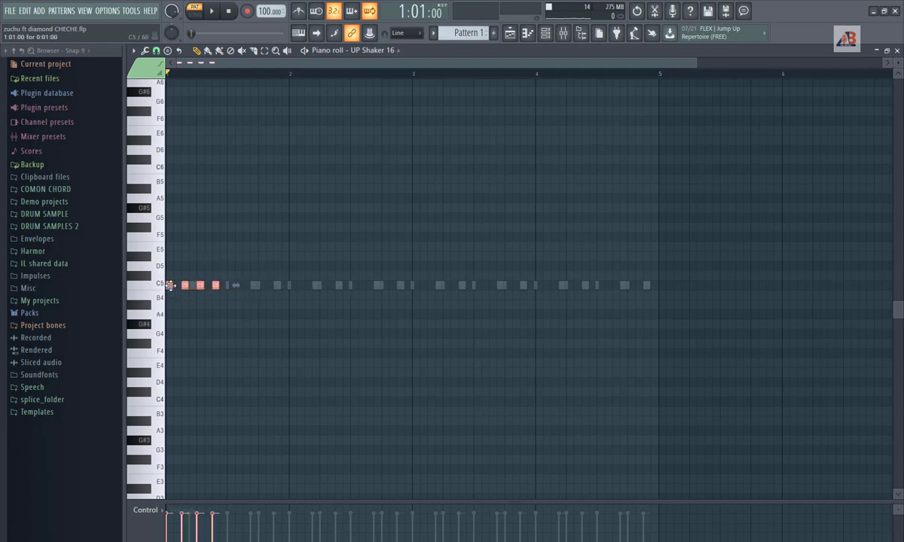
key("ctrl+b")
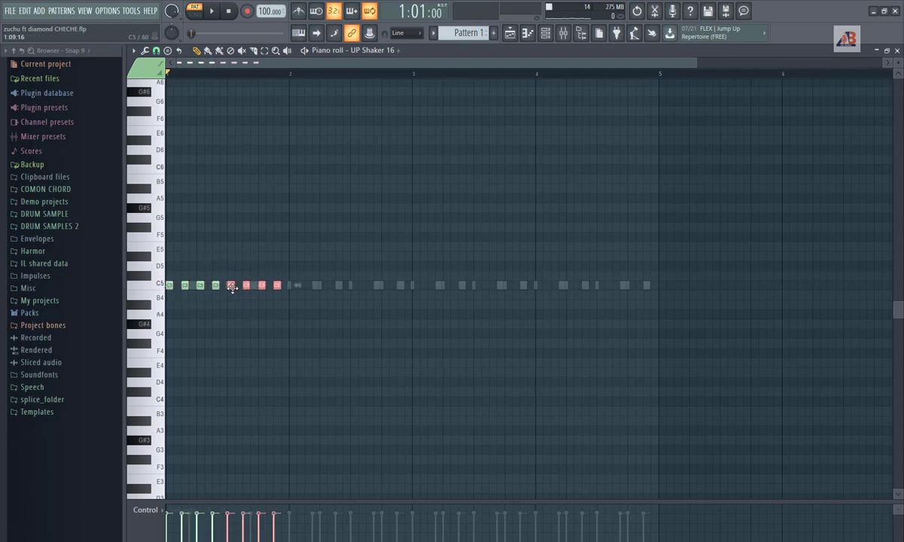
Duplicate the UP Shaker 16 notes of bar 1 into bars 2, 3 and 4, clear the selection, and play back the pattern.
left_click_drag(339, 238, 130, 301)
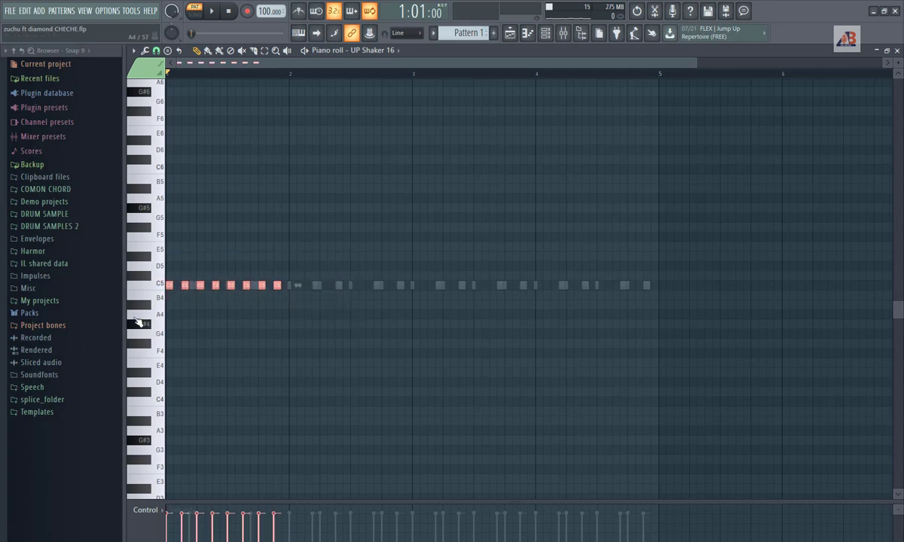
left_click_drag(283, 76, 154, 89)
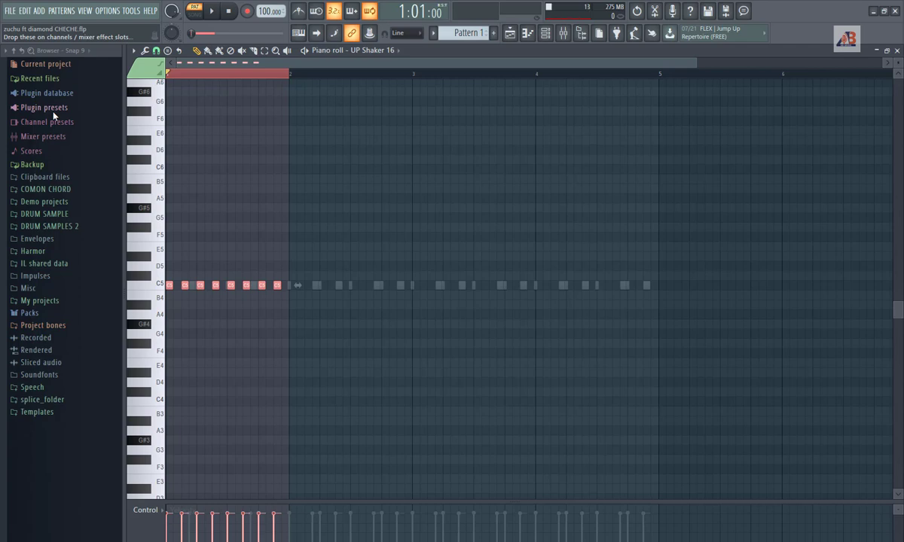
key("ctrl+b")
key("ctrl+b")
key("ctrl+b")
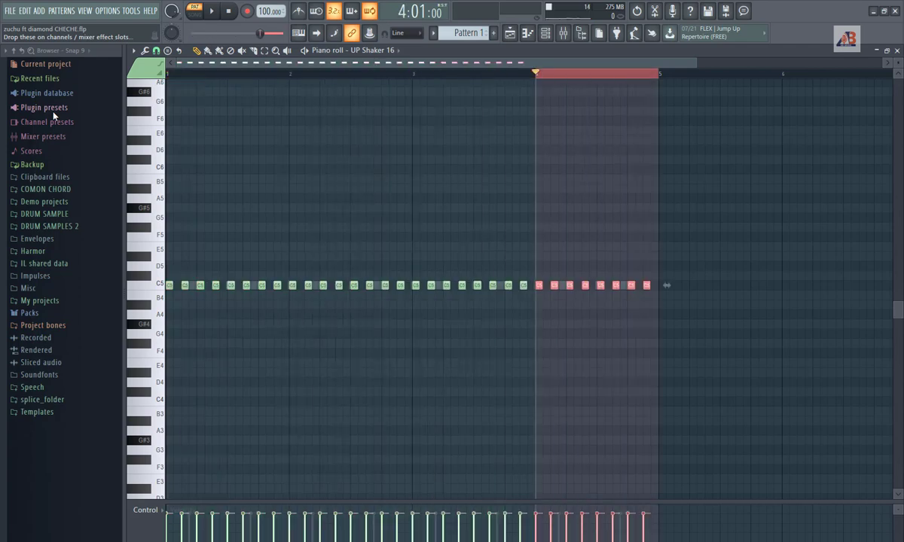
double_click(541, 73)
left_click(230, 11)
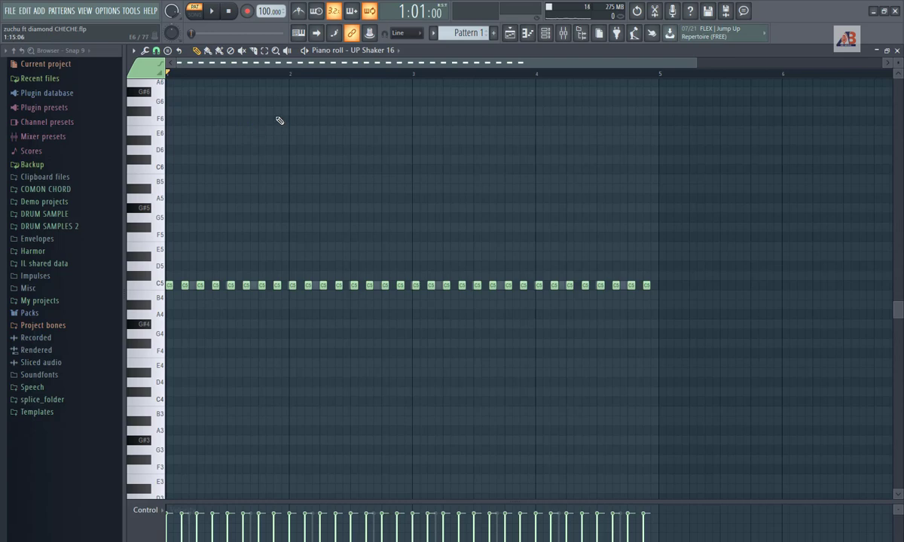
key("space")
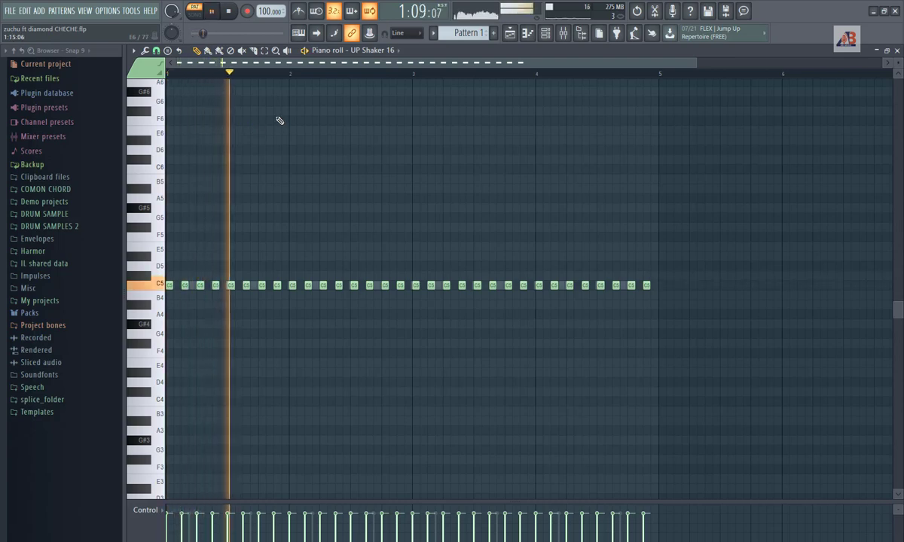
key("space")
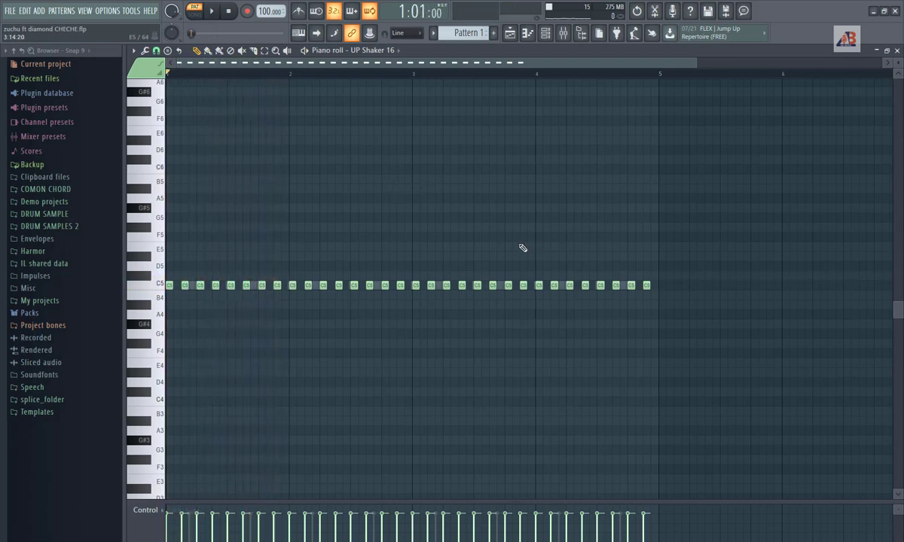
Copy all shaker notes one step later, lower the copies' velocity to about 53%, and listen to the pattern.
mouse_move(721, 243)
left_mouse_down()
mouse_move(452, 334)
mouse_move(158, 340)
left_mouse_up()
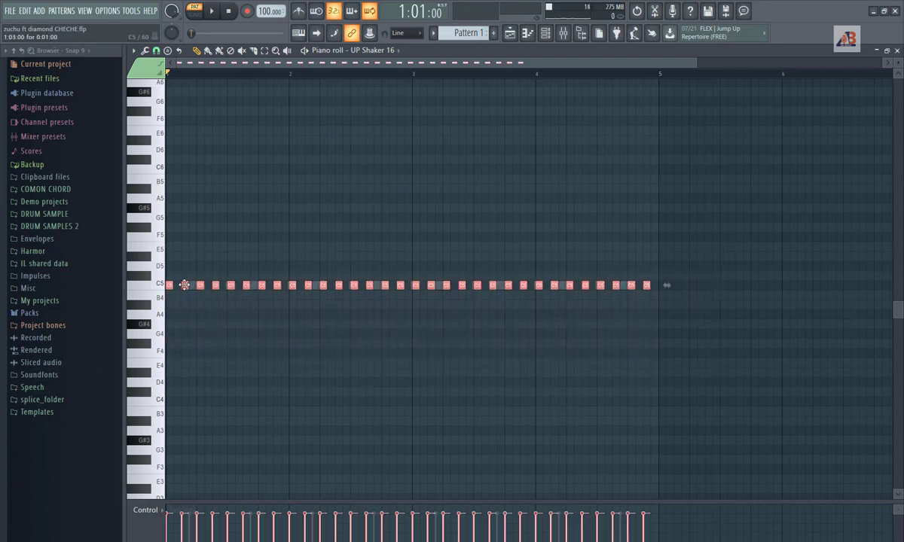
left_click_drag(182, 285, 192, 284)
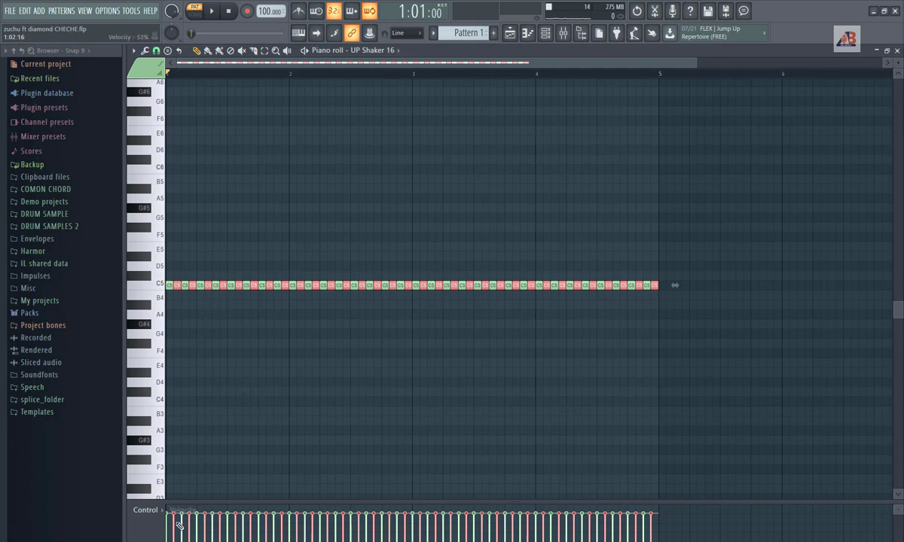
mouse_move(178, 530)
left_mouse_down()
mouse_move(631, 533)
mouse_move(646, 522)
left_mouse_up()
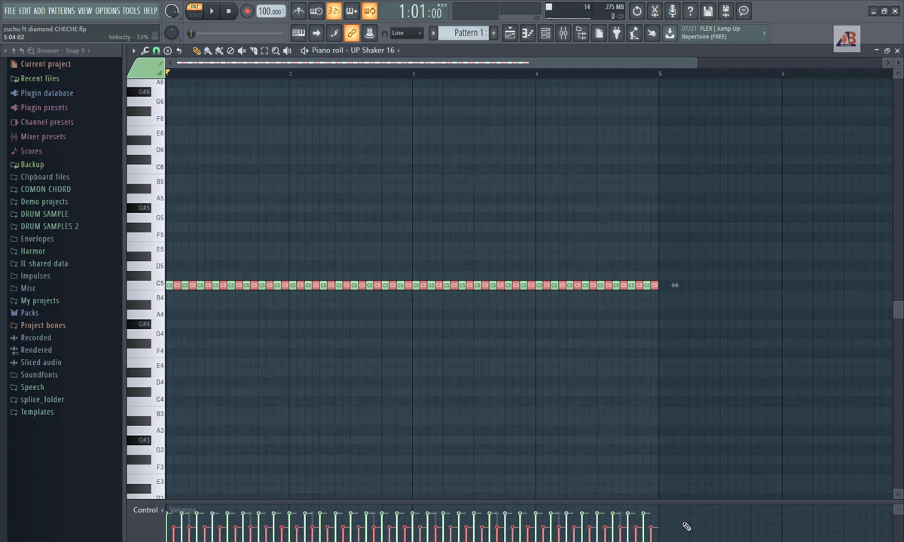
left_click(213, 11)
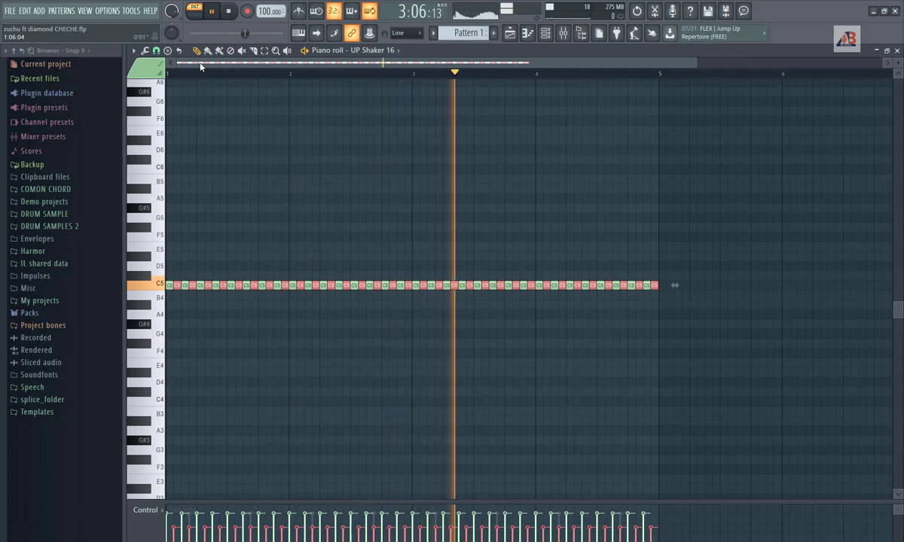
key("space")
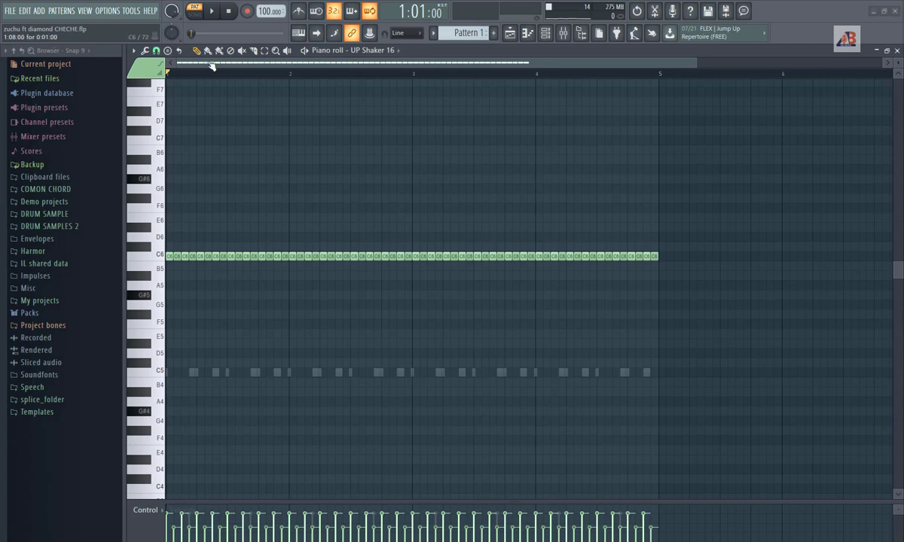
During playback, raise all shaker notes four semitones to E6 and lower them one octave to E5.
left_click(212, 11)
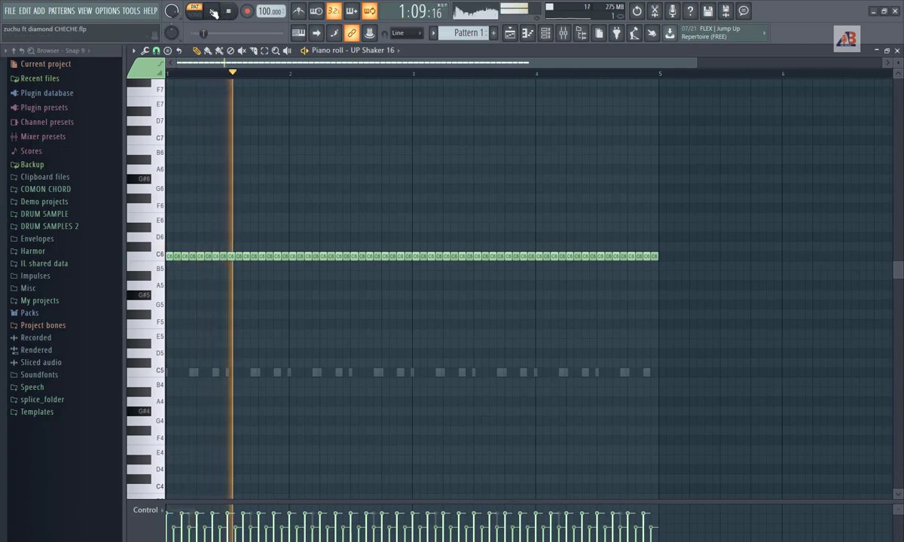
key("shift+Up")
key("shift+Up")
key("shift+Up")
key("shift+Up")
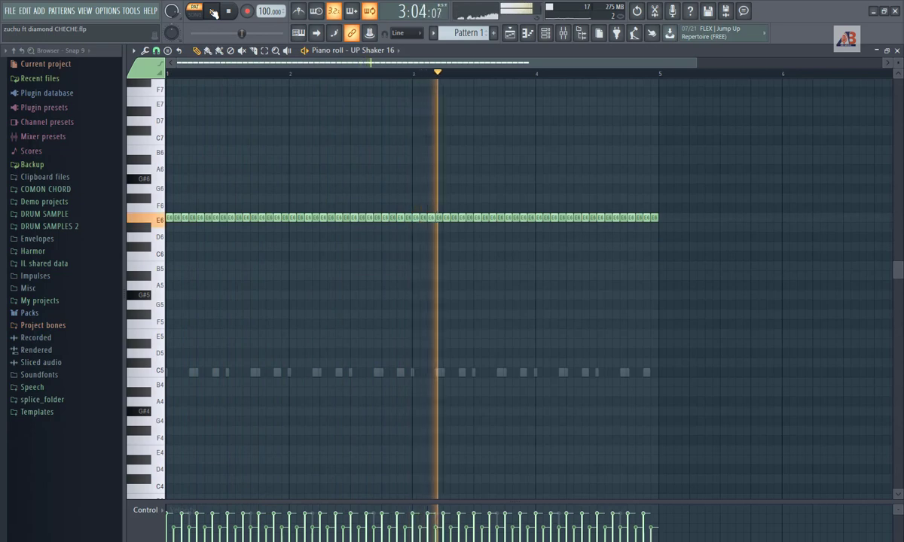
key("ctrl+Down")
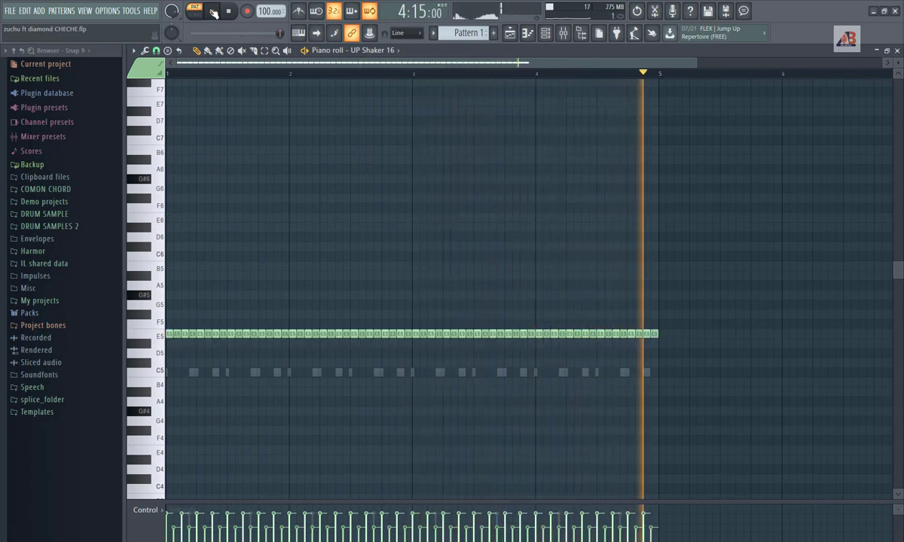
Try the shaker notes at C5, bring them back up to E5, and stop playback.
key("shift+Down")
key("shift+Down")
key("shift+Down")
key("shift+Down")
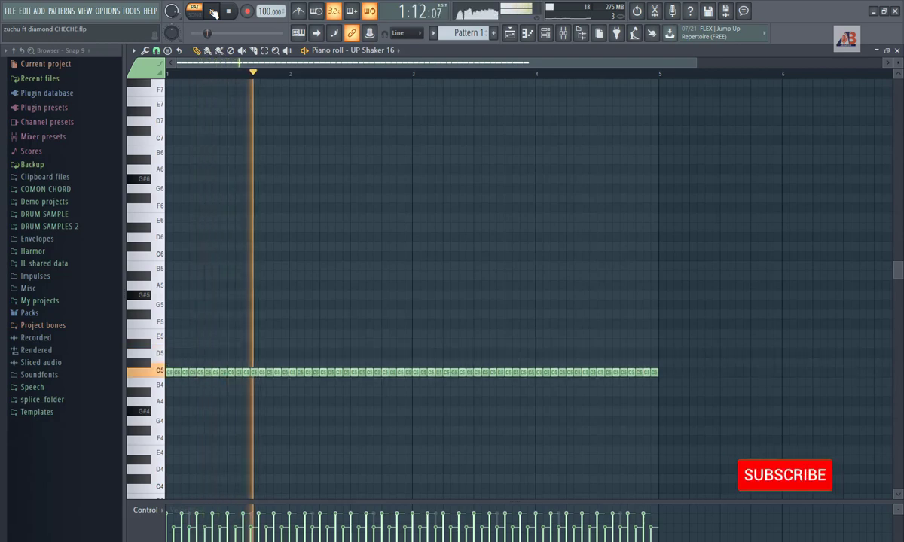
key("shift+Up")
key("shift+Up")
key("shift+Up")
key("shift+Up")
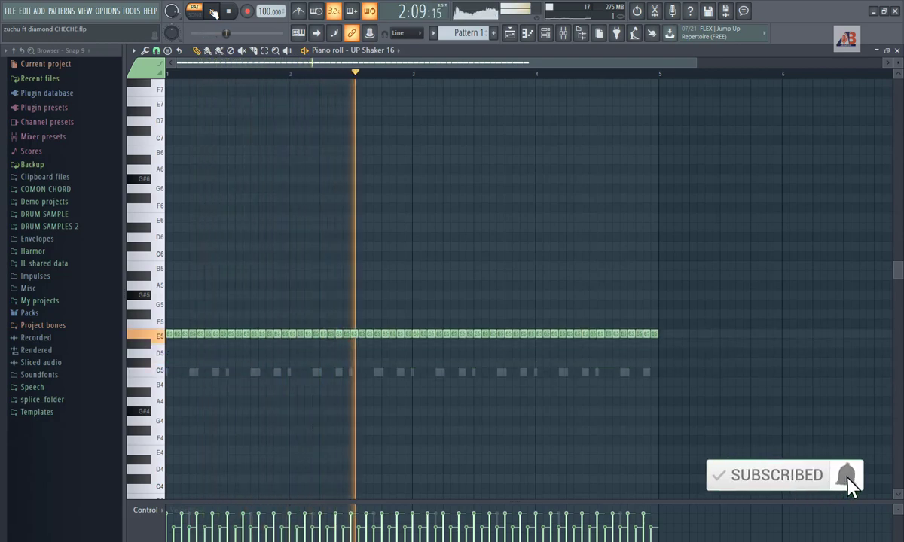
key("space")
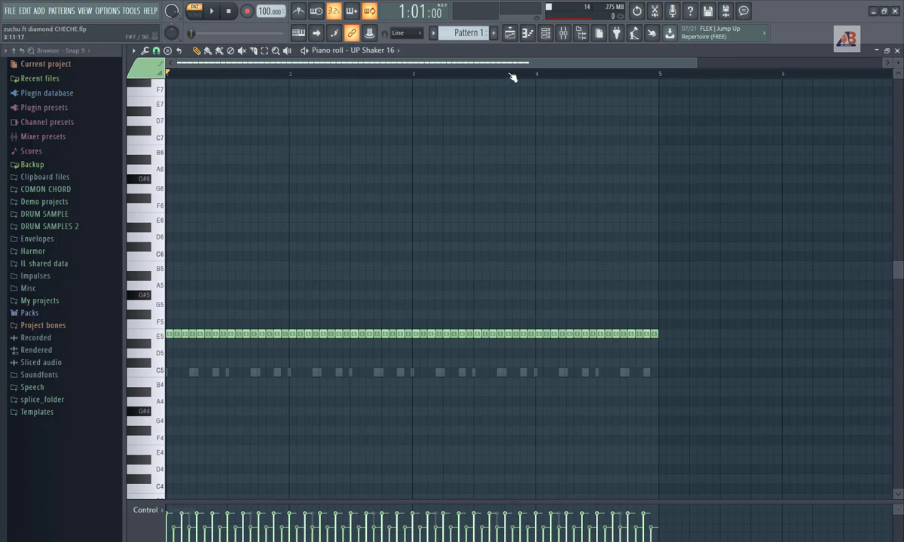
In the TR-808 L-Tom-03 piano roll, place the notes B4, D#5, F#5, E5 and C#5 in bar 1.
left_click(545, 33)
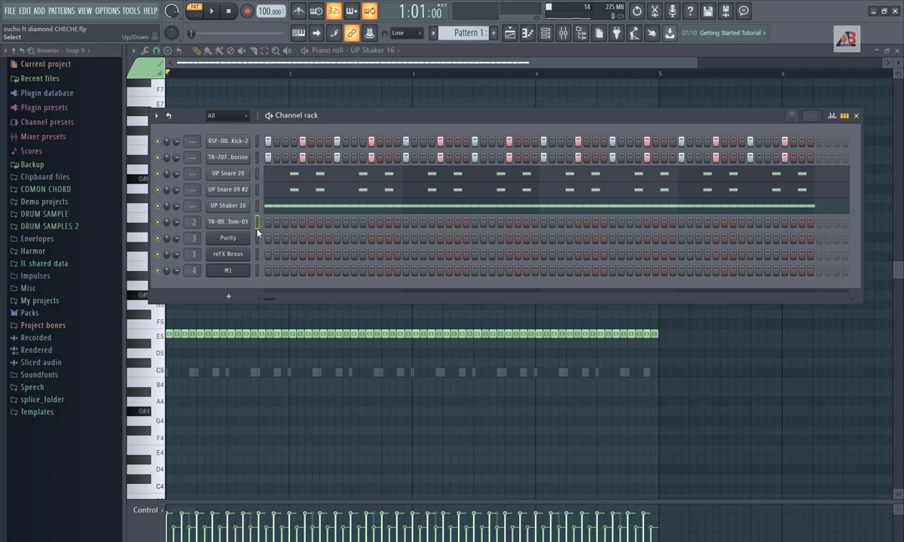
right_click(230, 225)
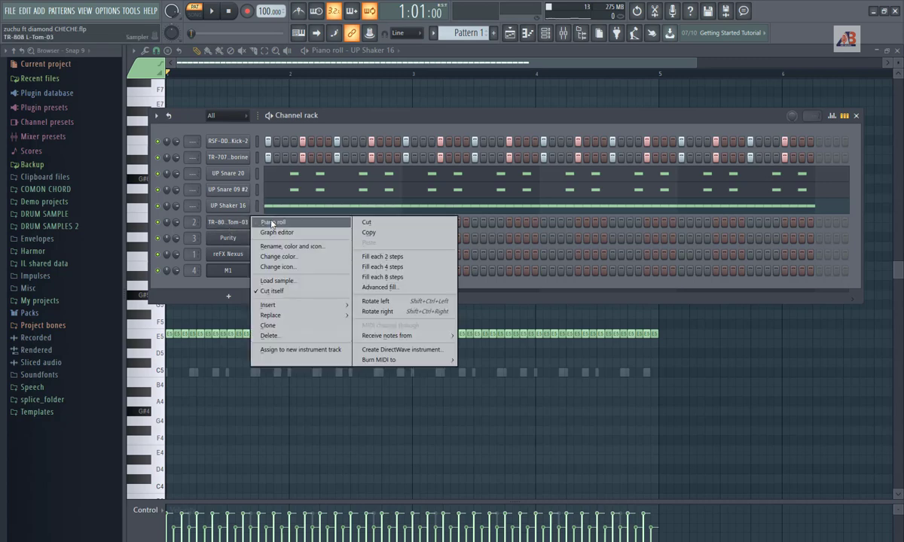
left_click(254, 209)
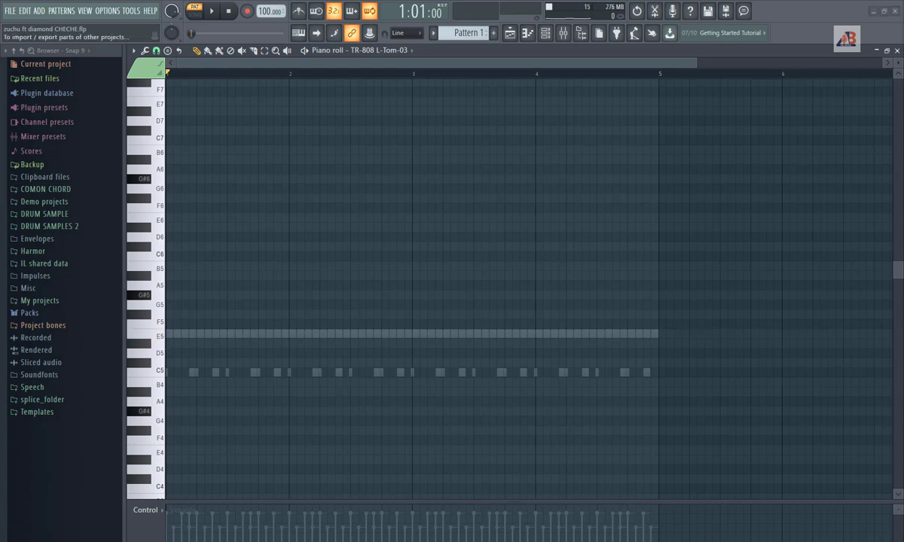
scroll(217, 256, "down", 2)
left_click_drag(236, 236, 238, 315)
left_click(254, 286)
left_click(262, 305)
left_click(277, 334)
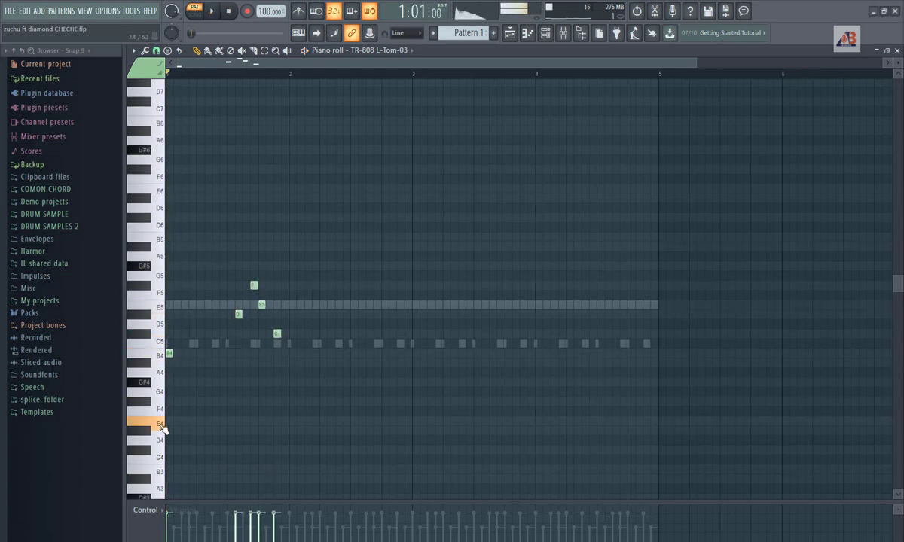
Continue the tom line with E4, three F4 notes and G#4 in bar 2, plus B4 at the start of bar 3.
left_click(292, 421)
left_click(361, 412)
left_click(377, 411)
left_click(385, 411)
Duplicate the two-bar tom phrase into bars 3 and 4, delete the surplus B4 at bar 5, and play back the pattern.
key("ctrl+b")
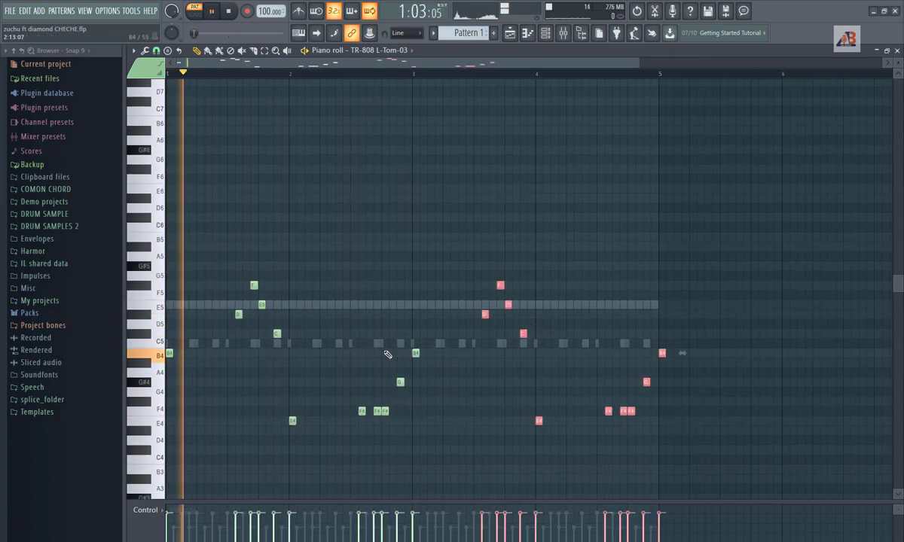
right_click(673, 362)
right_click(662, 354)
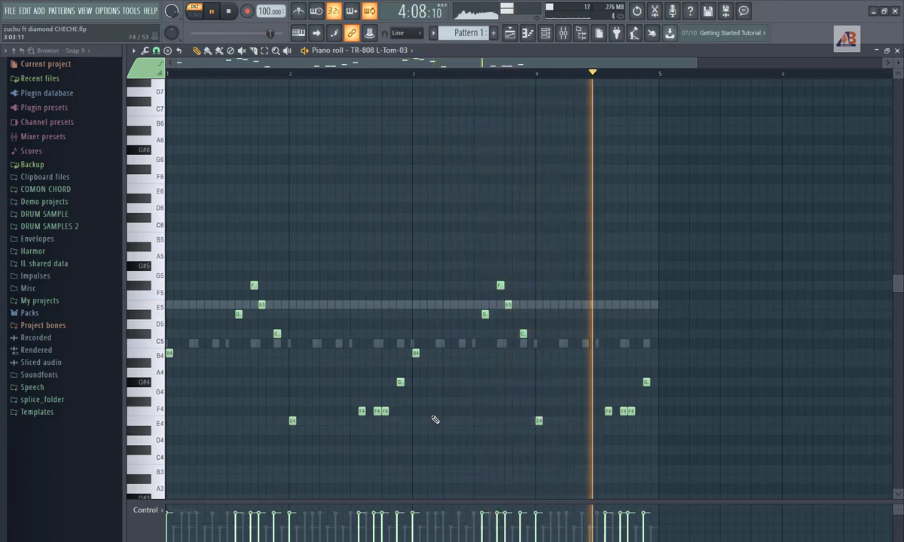
key("space")
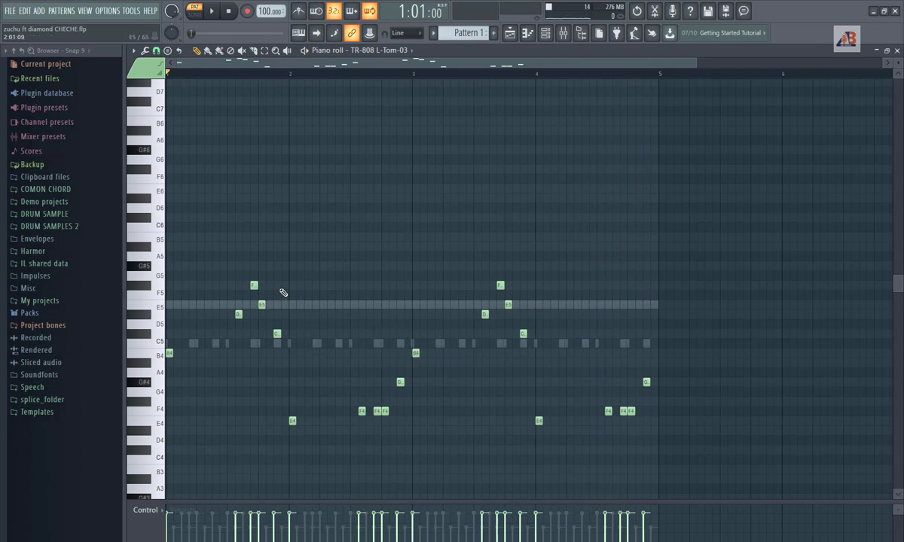
scroll(337, 283, "down", 3)
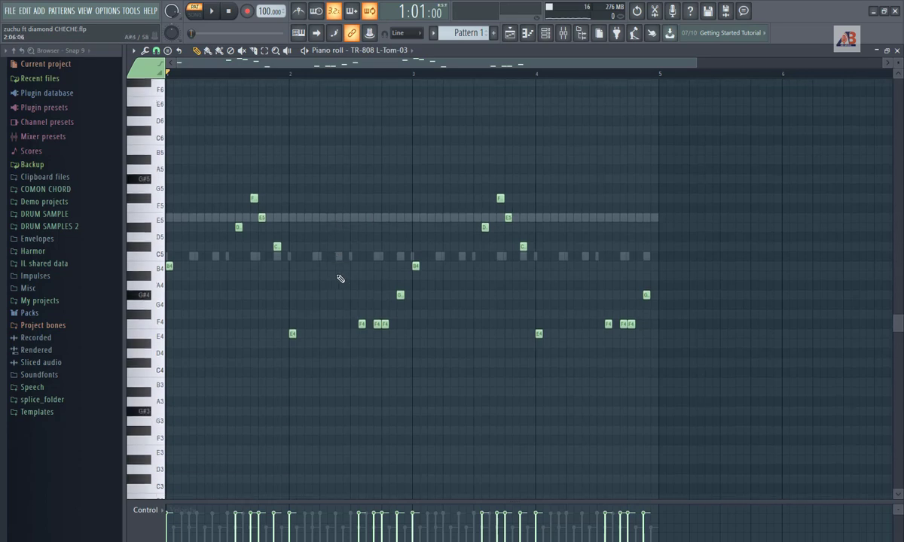
scroll(341, 279, "up", 2)
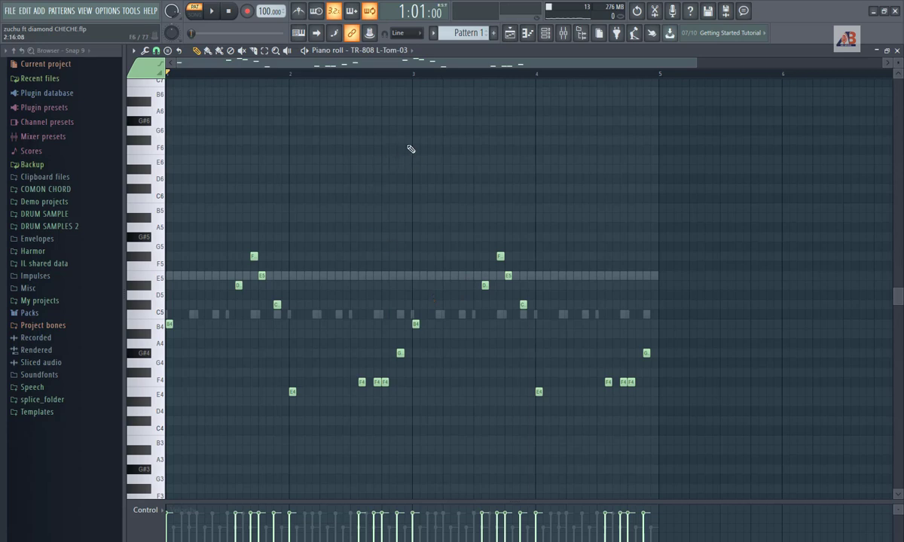
In the Purity channel's piano roll, place G5, E5 and G5 on steps 6, 7 and 8 of bar 1.
left_click(547, 36)
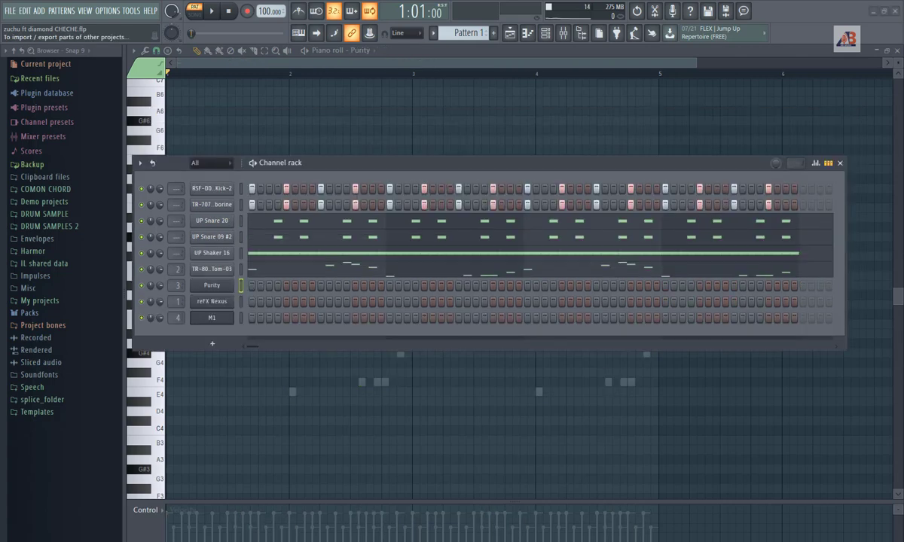
right_click(218, 289)
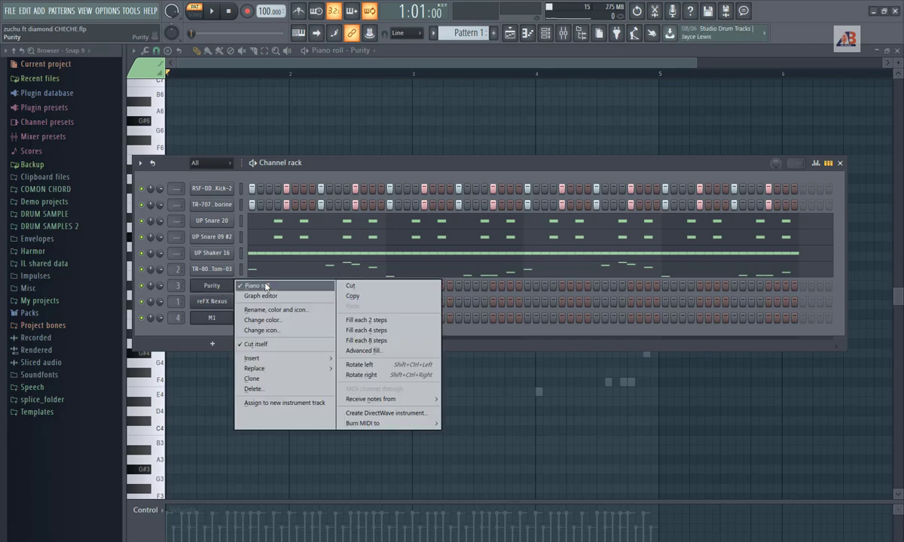
left_click(253, 287)
right_click(230, 285)
left_click(257, 286)
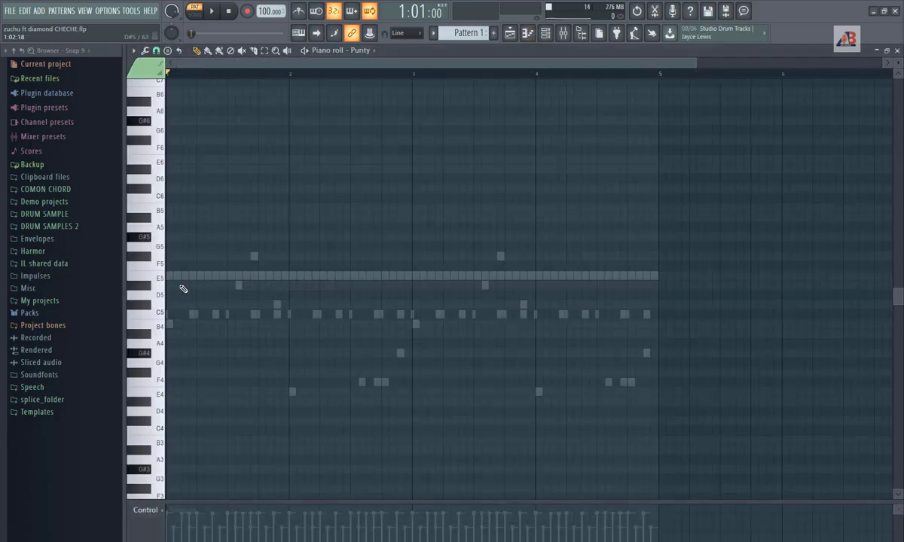
left_click(197, 279)
left_click_drag(201, 276, 214, 277)
key("ctrl+z")
left_click(208, 247)
left_click(216, 276)
left_click(223, 247)
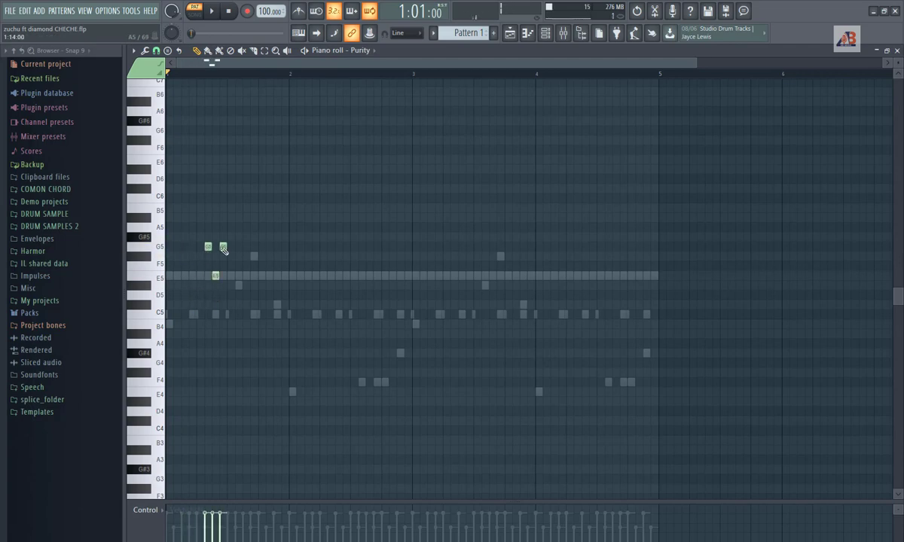
Copy the three Purity notes to steps 14 to 16 of bar 1, and copy both groups into bar 2 one semitone lower.
left_click_drag(198, 236, 232, 284)
key("space")
left_click_drag(208, 247, 330, 257)
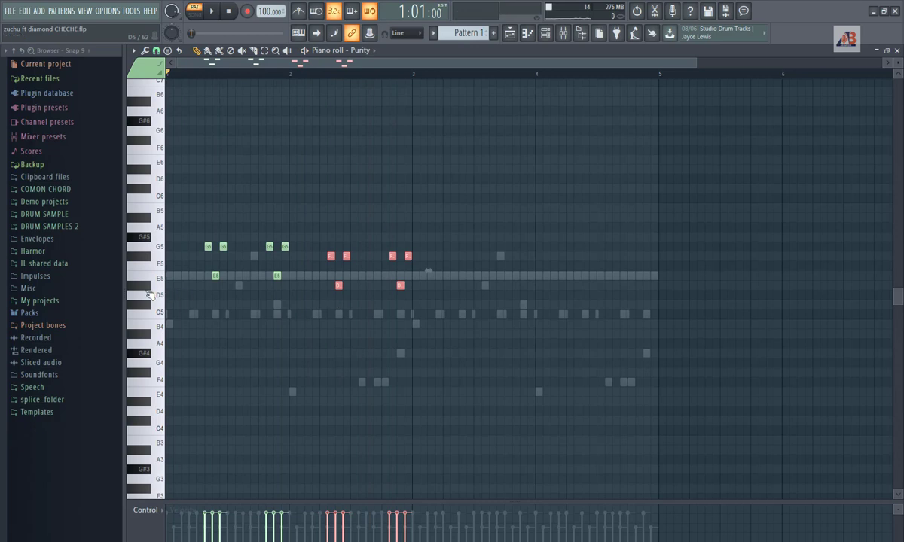
left_click(145, 288)
left_click(146, 286)
left_click(148, 259)
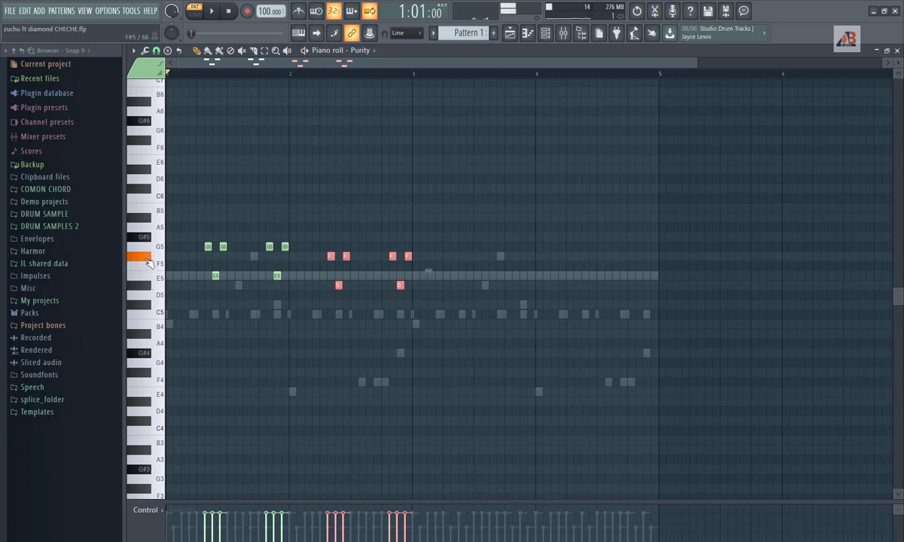
Shorten all Purity notes to brief stabs, check them in playback, and duplicate bars 1 and 2 into bars 3 and 4.
left_click_drag(470, 189, 167, 344)
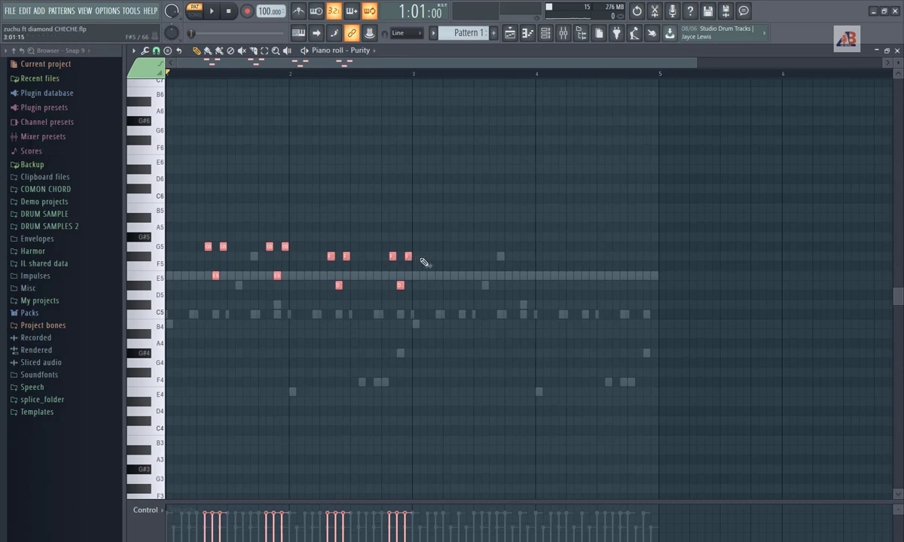
left_click_drag(410, 257, 405, 258)
key("space")
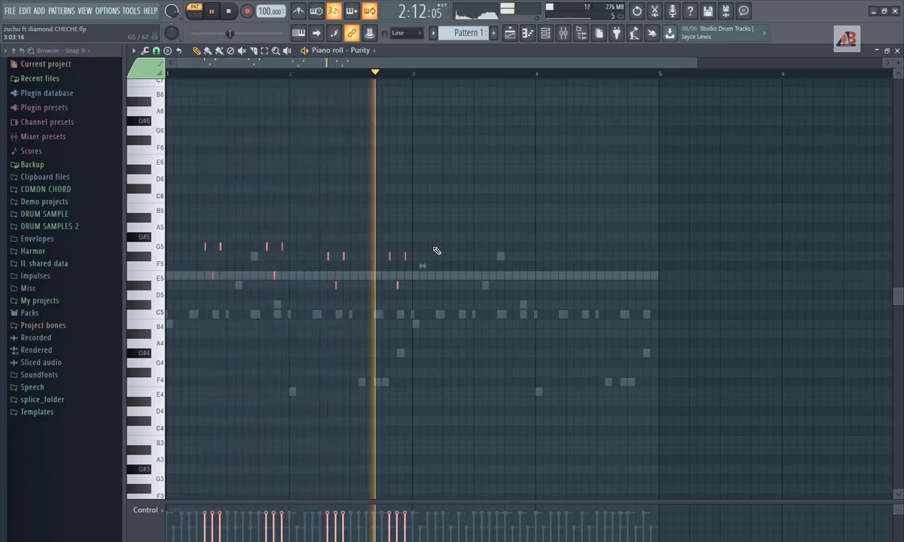
key("space")
left_click_drag(413, 76, 81, 112)
key("ctrl+b")
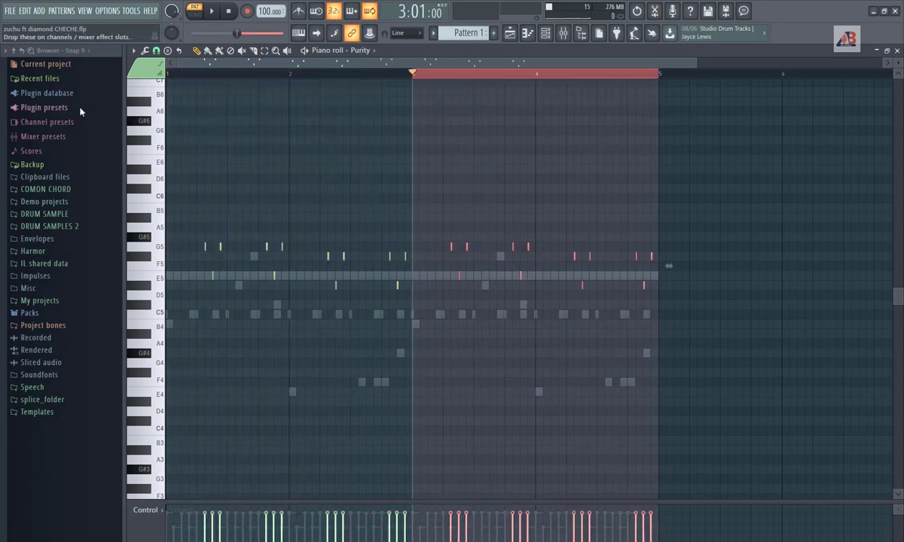
Duplicate all Purity notes one octave lower across the four bars, then deselect them and play back the pattern.
key("ctrl+a")
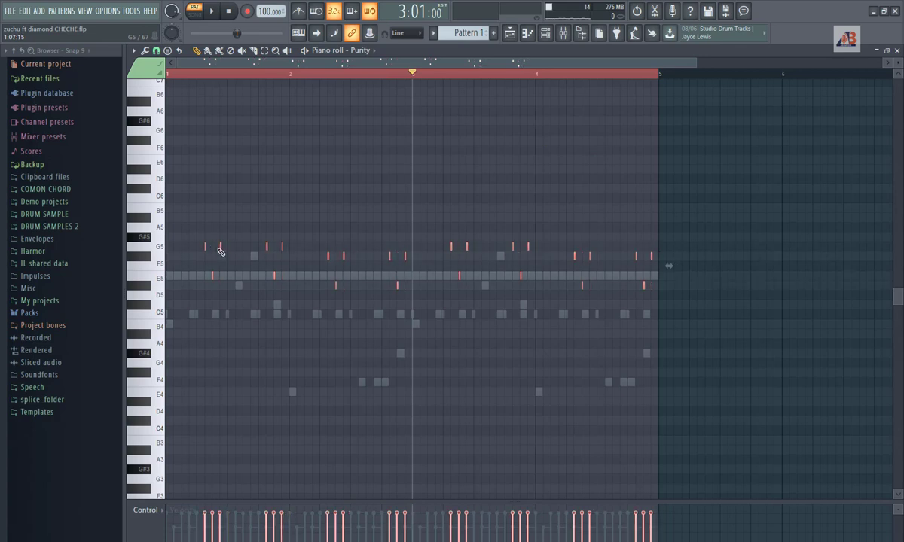
key("ctrl+Down")
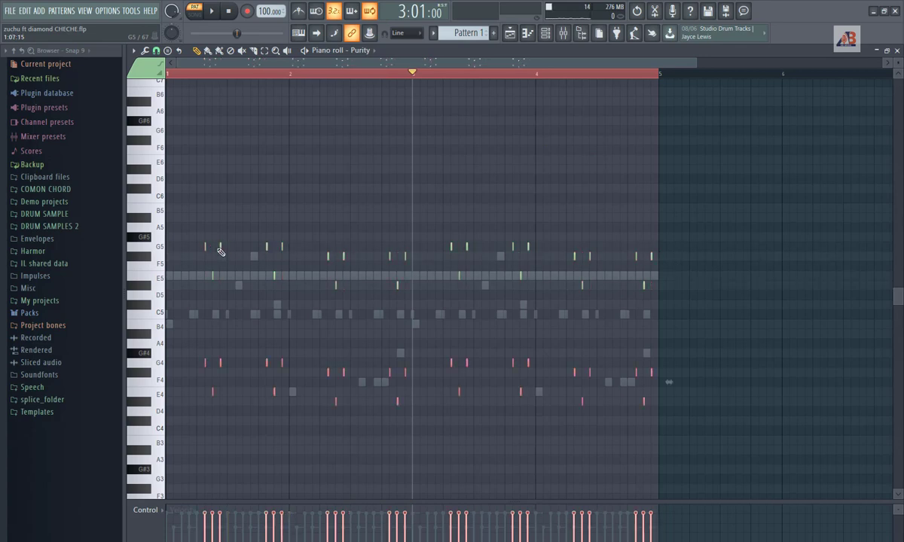
double_click(188, 77)
left_click_drag(188, 77, 153, 76)
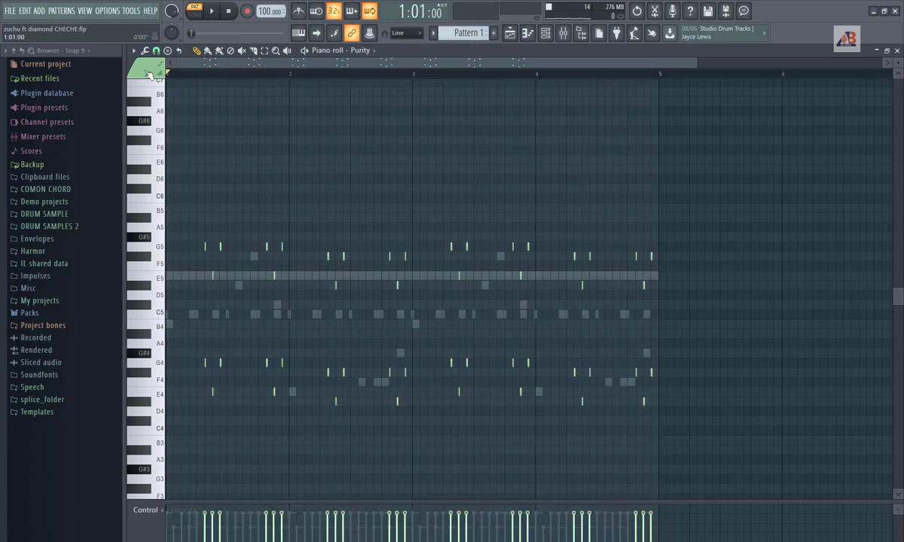
key("space")
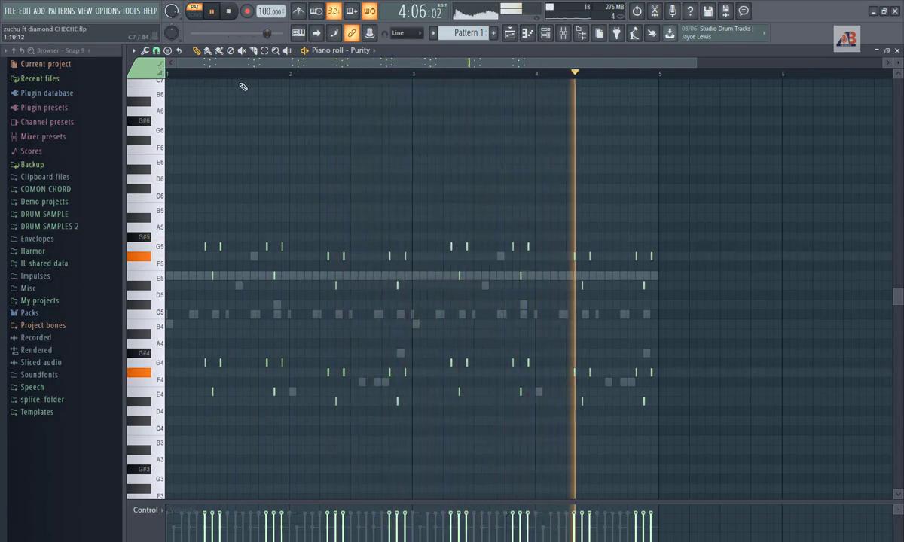
key("space")
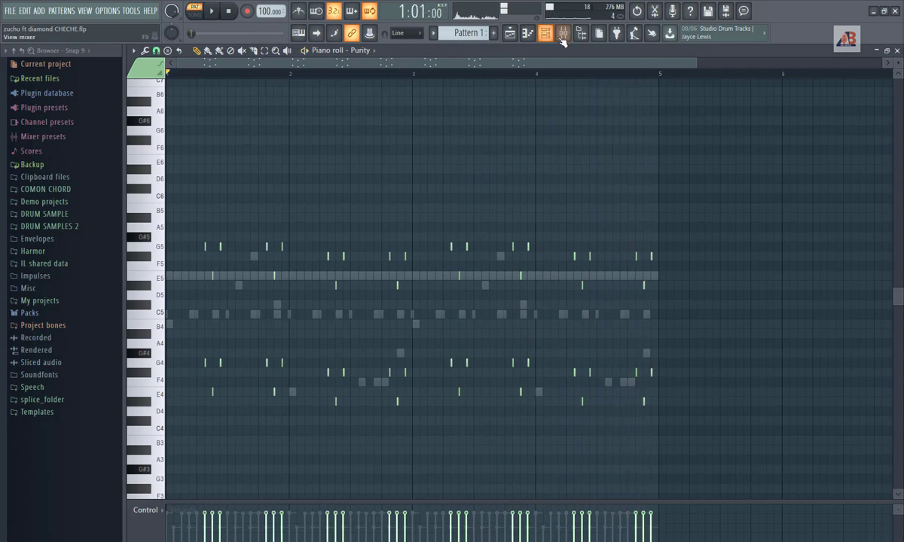
In the reFX Nexus piano roll, place a three-step E5 on step 1 of bar 1 and a one-step B5 on step 3.
left_click(548, 34)
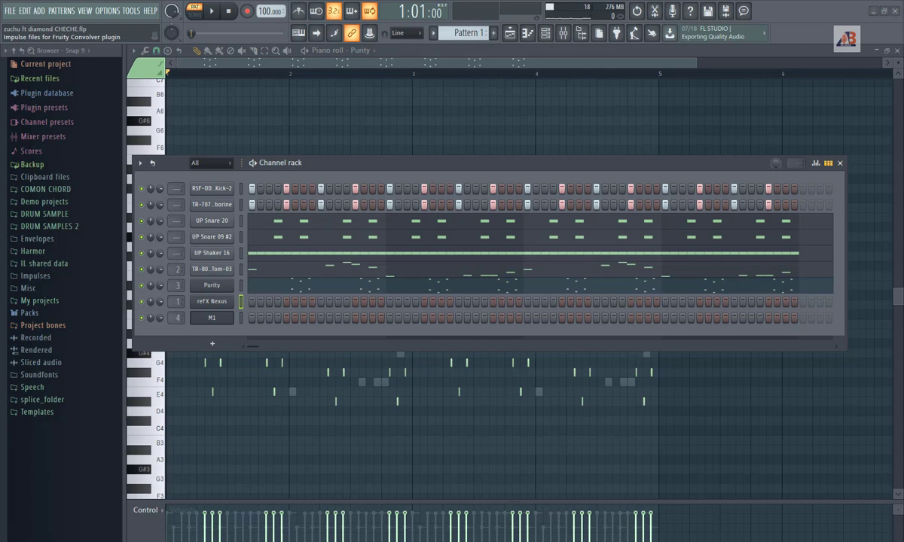
right_click(213, 302)
left_click(256, 304)
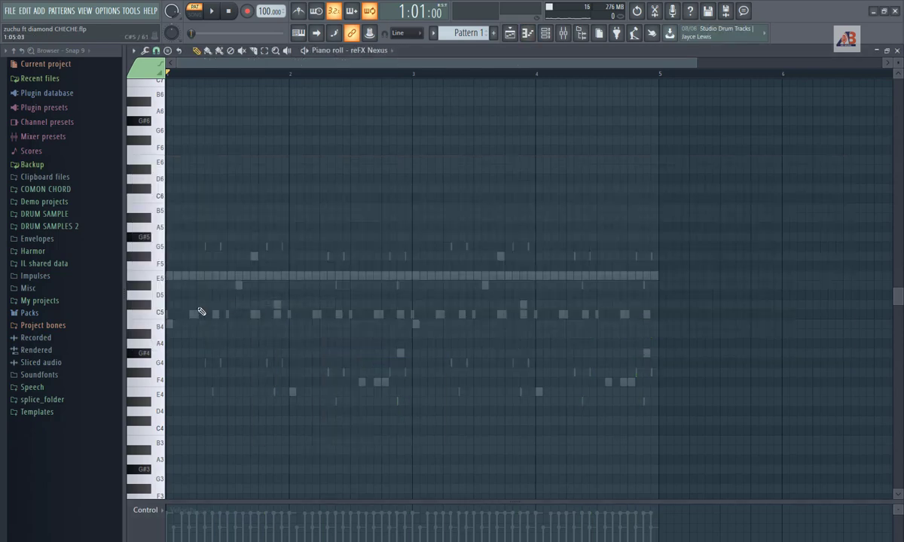
left_click(169, 276)
key("space")
key("space")
left_click(193, 208)
left_click_drag(212, 208, 184, 208)
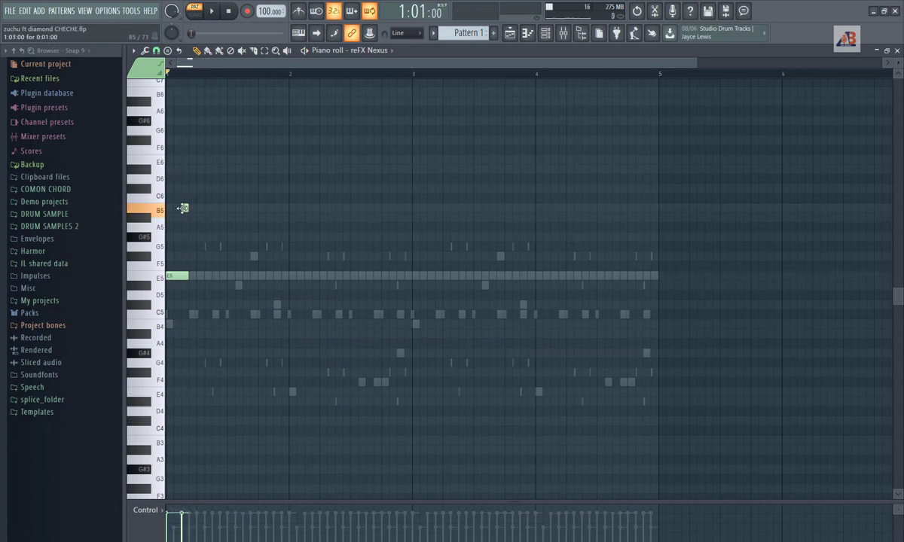
Complete the Nexus phrase in bar 1 with B5 on steps 7 and 11, B4 on step 5 and E5 on step 9.
left_click(215, 209)
left_click(245, 209)
left_click(180, 277)
left_click_drag(204, 325, 205, 332)
left_click(238, 276)
key("space")
key("space")
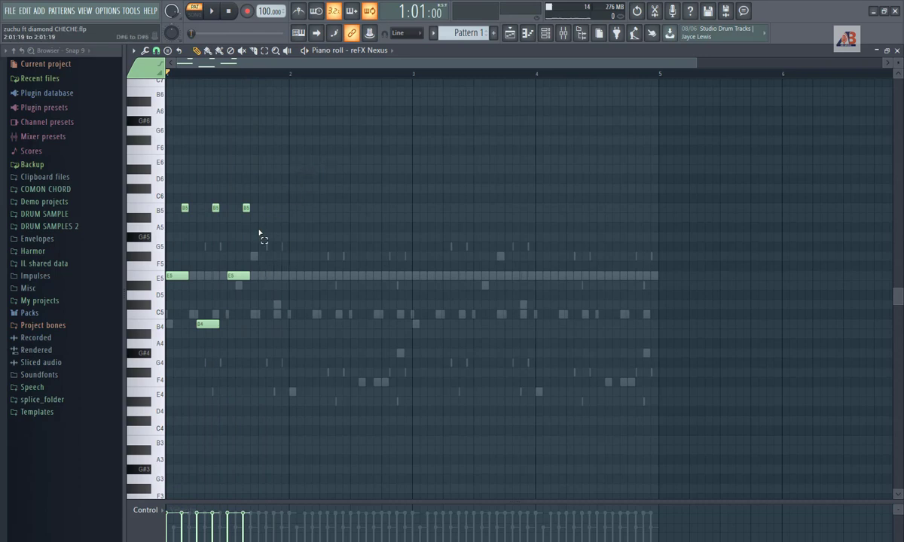
Copy the bar 1 Nexus phrase into bar 2 five semitones lower, starting on B4, and check it in playback.
left_click_drag(297, 165, 134, 379)
left_click_drag(173, 276, 298, 322)
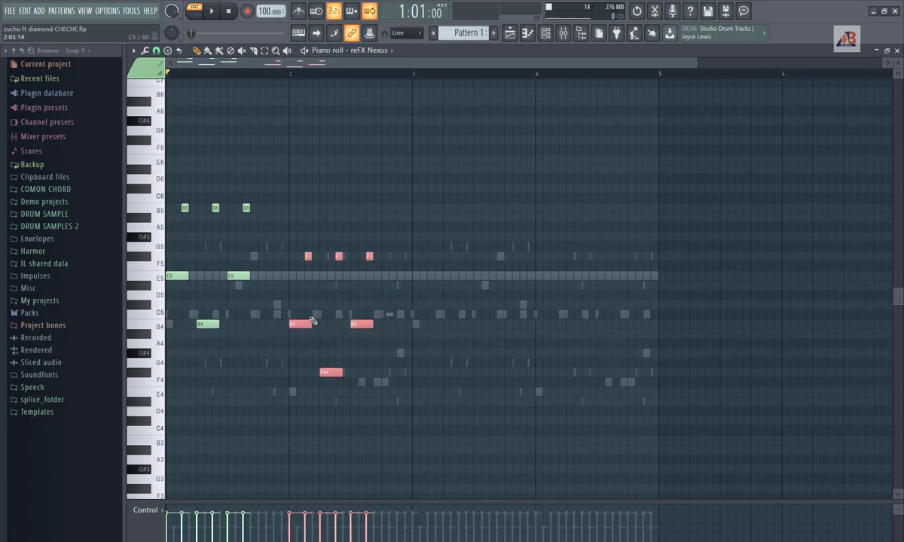
key("space")
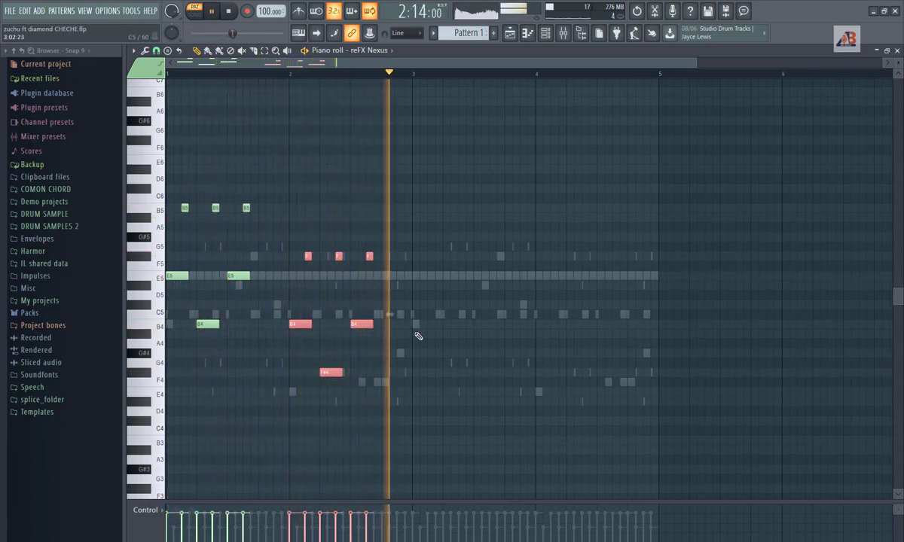
key("space")
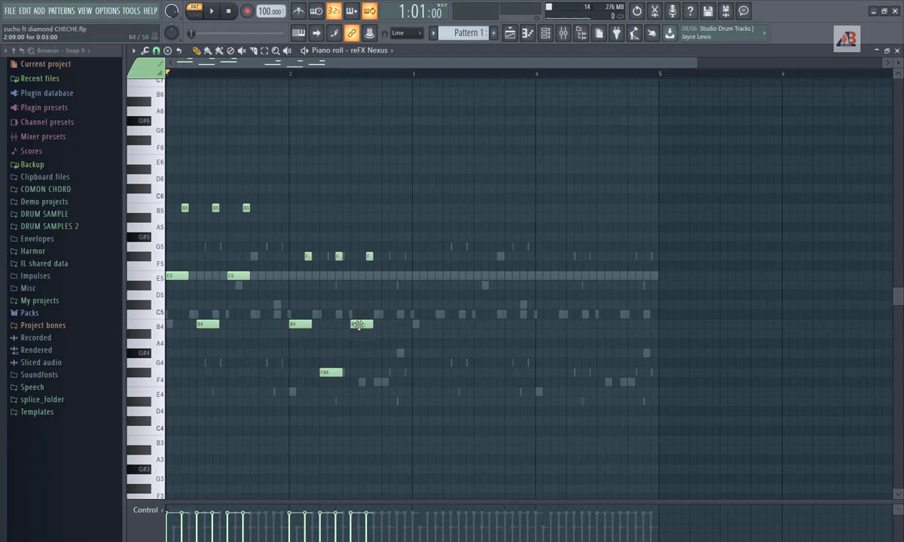
In bar 2, lower the Nexus note on step 9 to A4, add a B4 on step 13, and audition the changes.
mouse_move(359, 326)
left_mouse_down()
mouse_move(359, 348)
mouse_move(361, 336)
left_mouse_up()
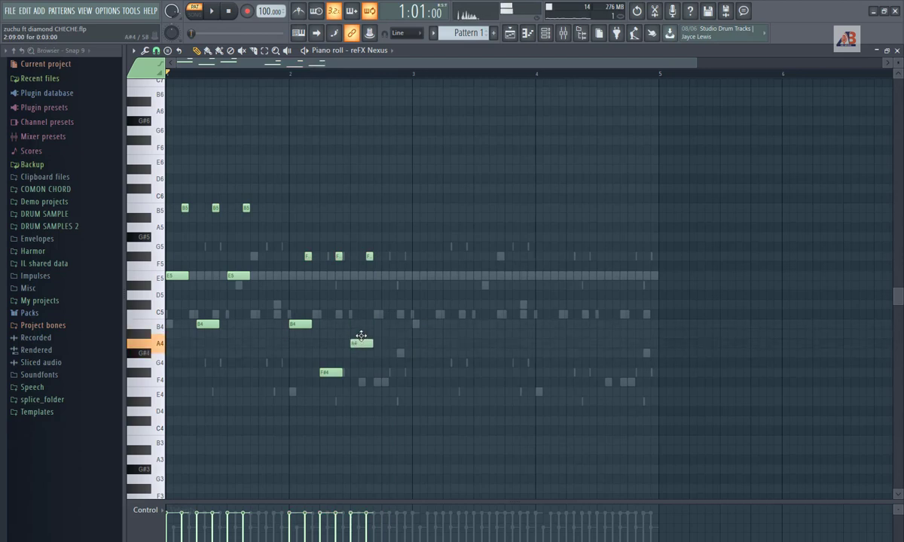
key("space")
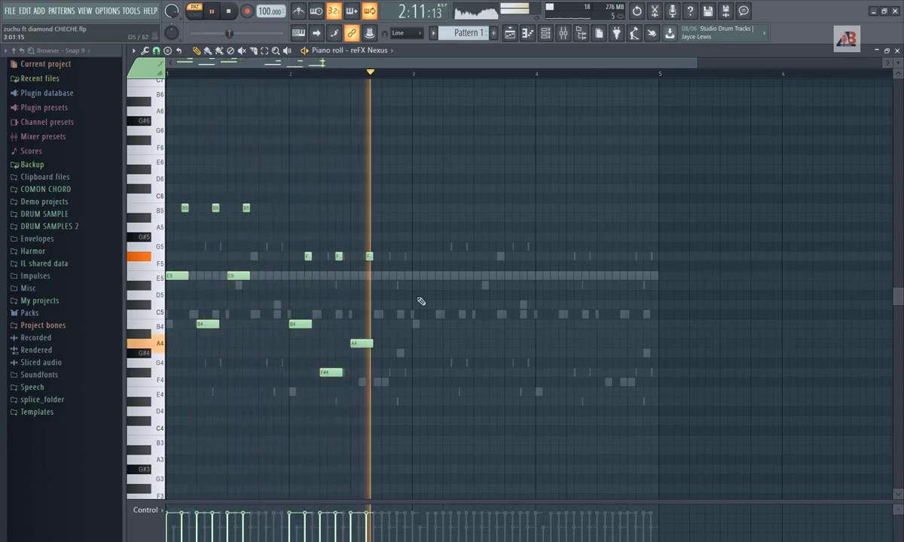
key("space")
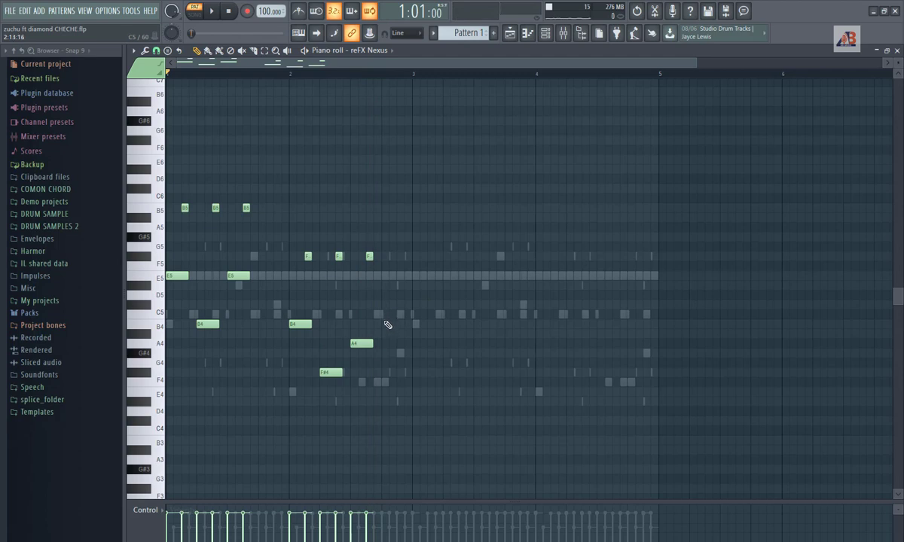
left_click(386, 324)
key("space")
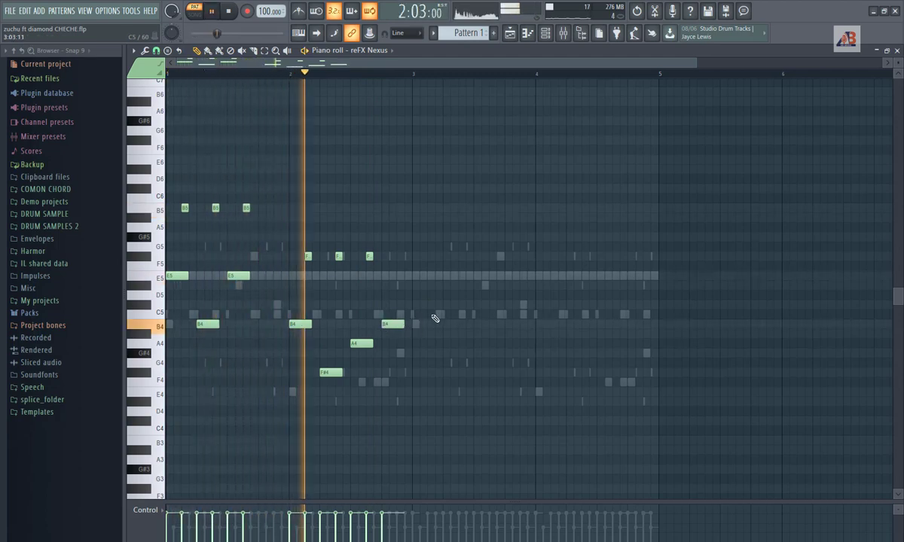
key("space")
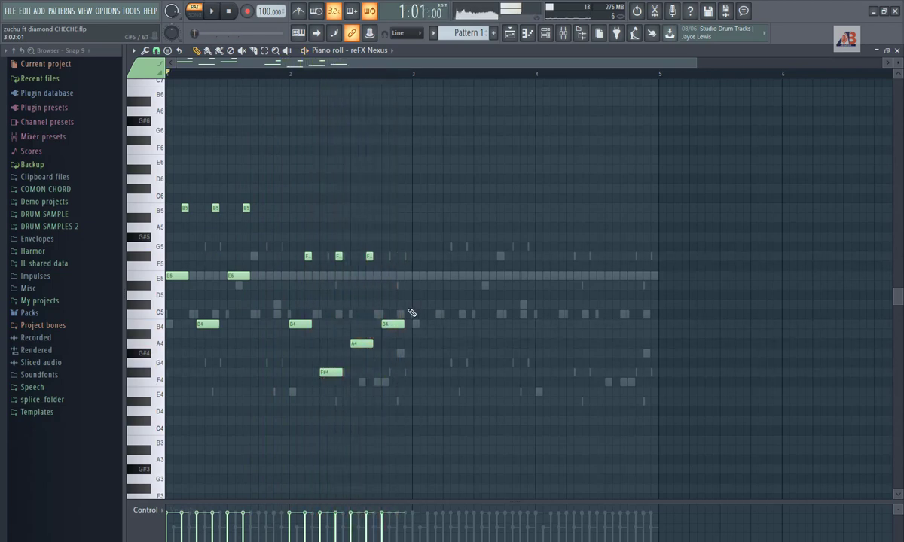
Duplicate the two-bar Nexus phrase into bars 3 and 4 and play back the pattern.
left_click_drag(413, 165, 130, 458)
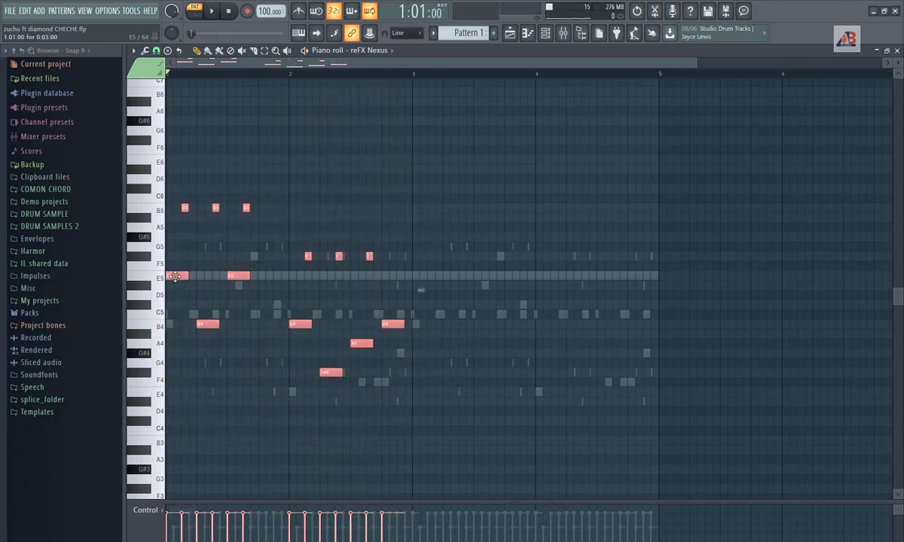
left_click_drag(176, 277, 423, 289)
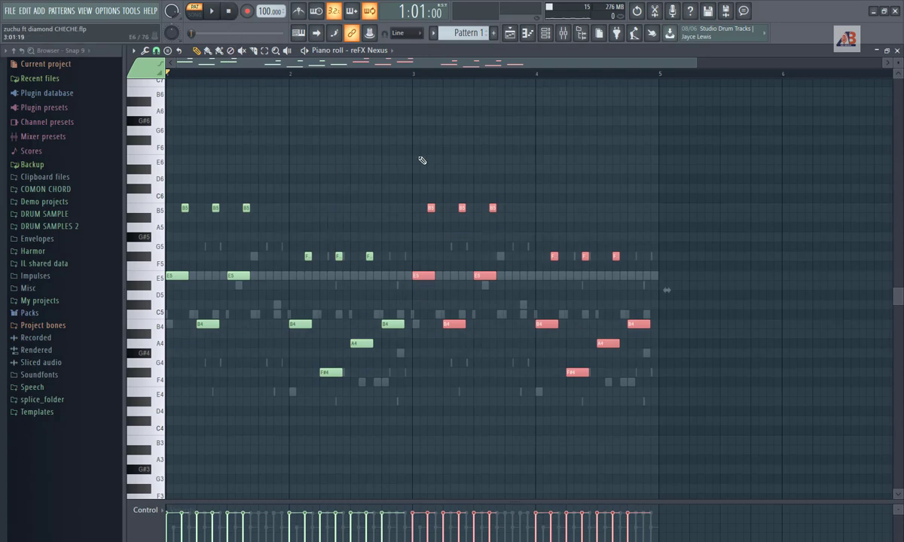
key("space")
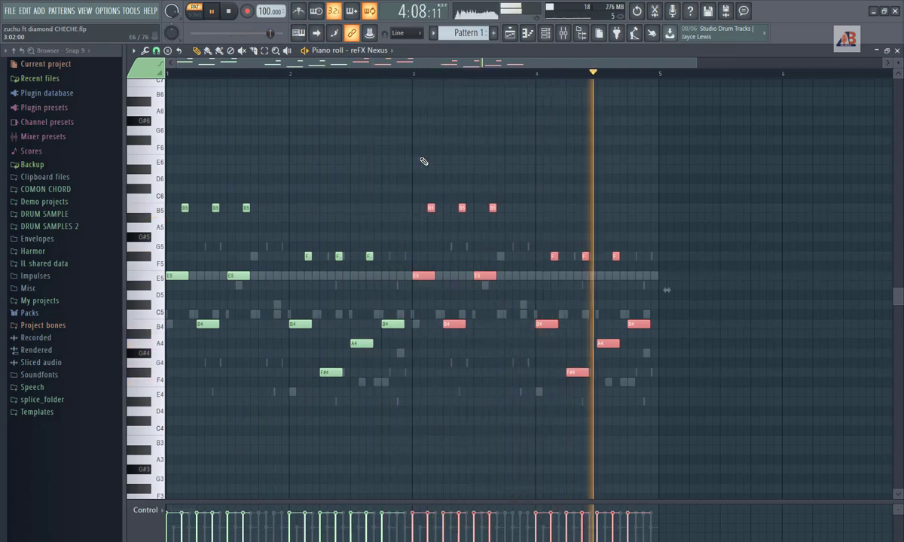
key("space")
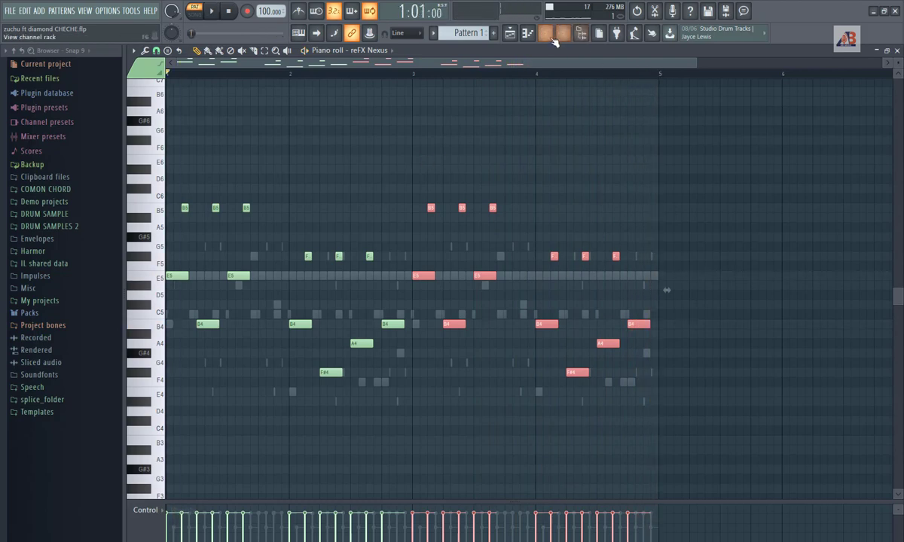
Open the M1 channel's mixer track, Insert 4, and examine its first Fruity Balance and Guitar Rig 5 effects.
left_click(549, 37)
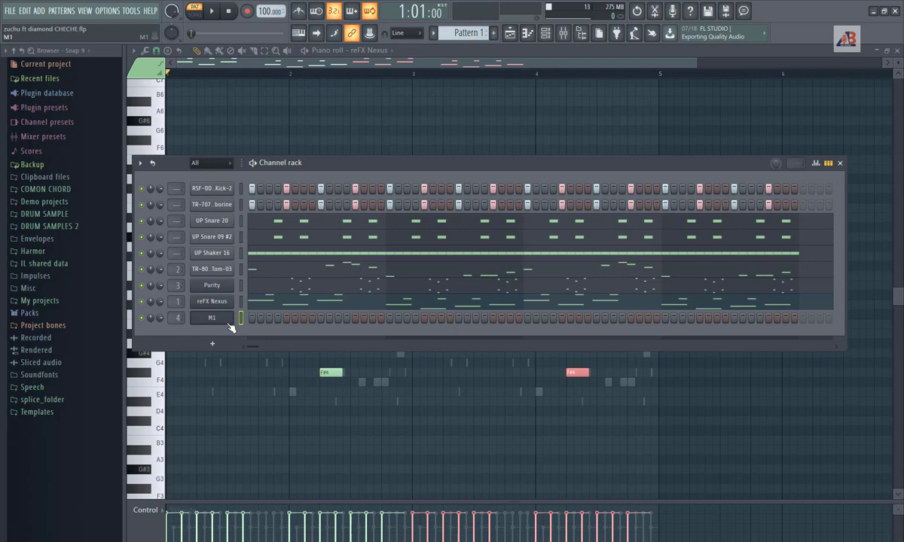
key("F9")
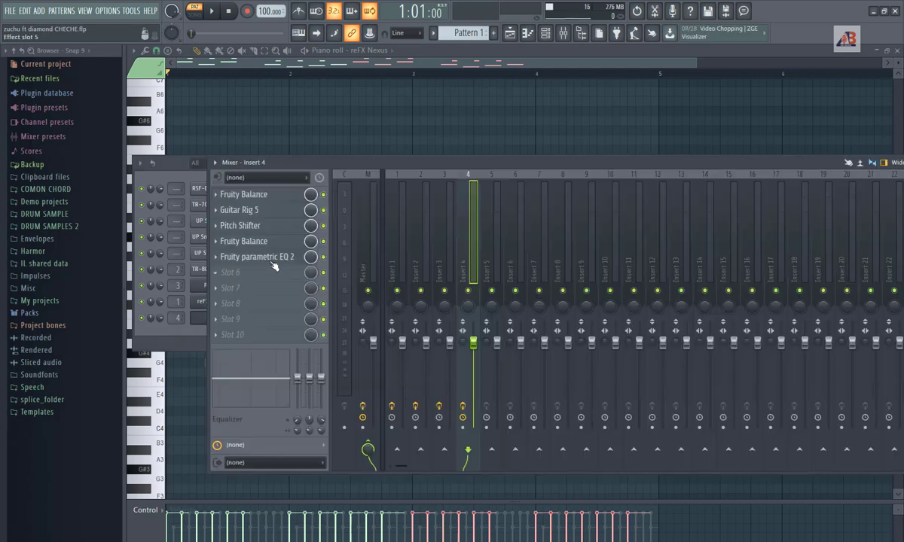
left_click(249, 195)
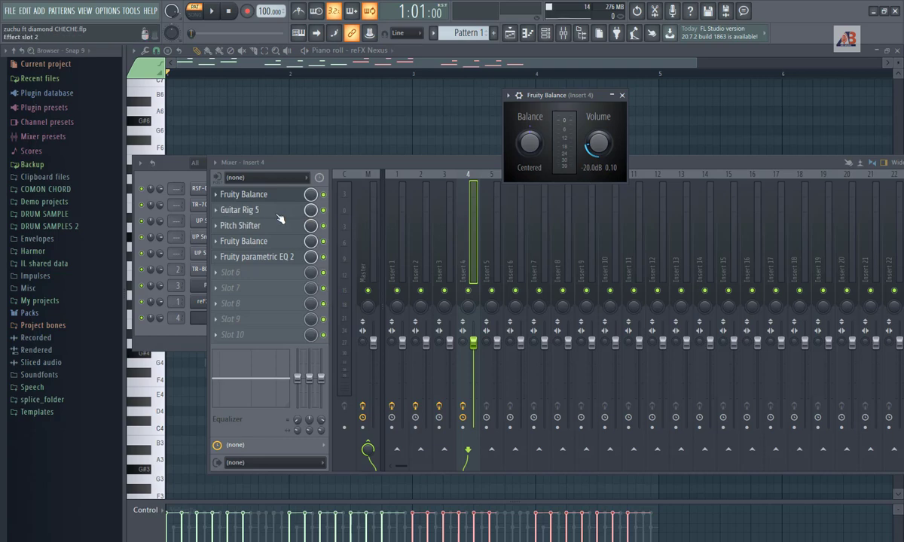
left_click(250, 209)
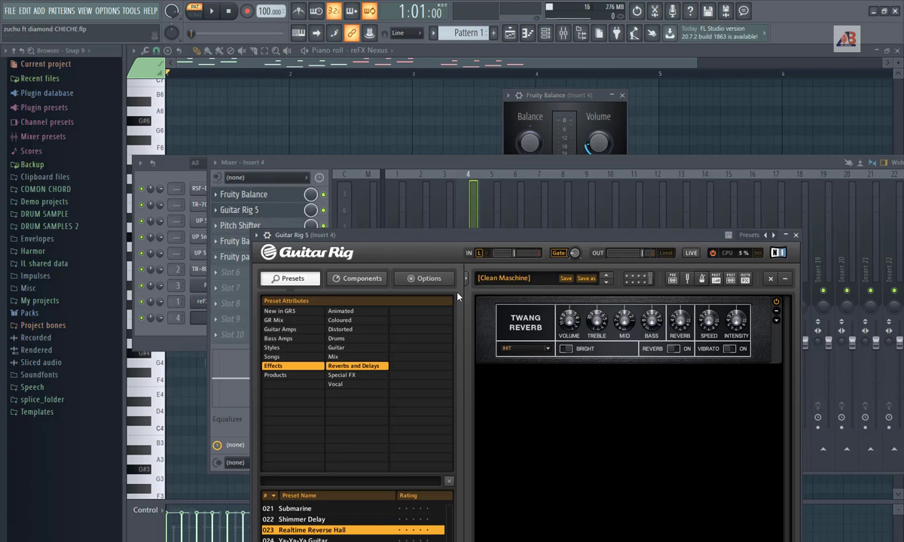
left_click_drag(348, 235, 415, 202)
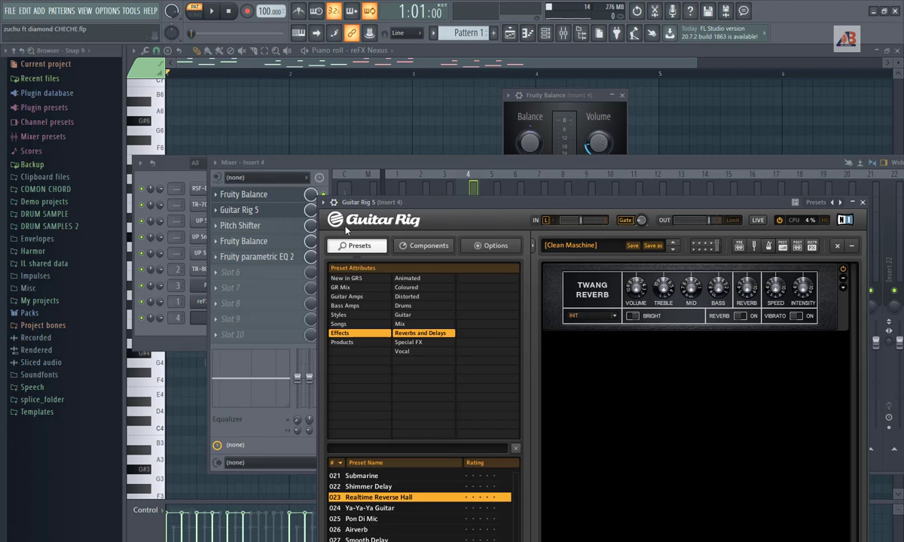
left_click(269, 234)
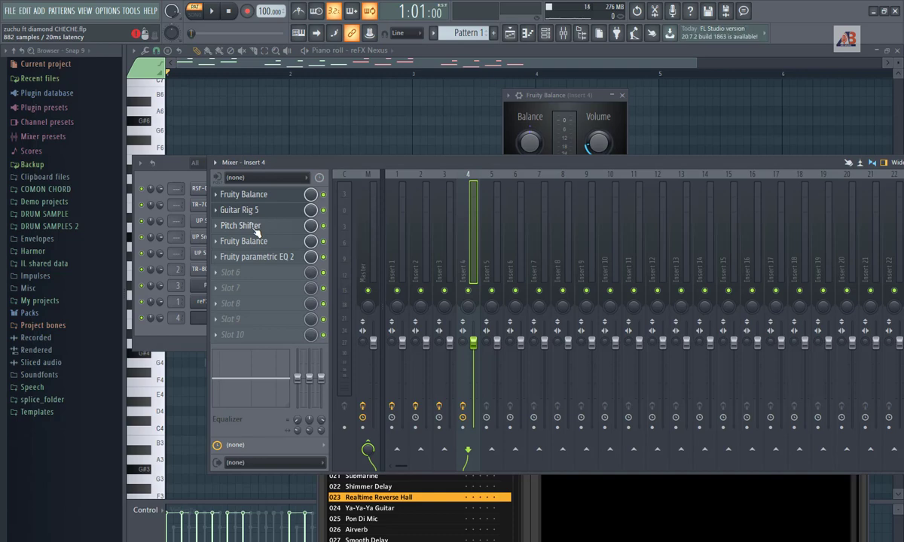
Examine the settings of the Pitch Shifter, second Fruity Balance and Fruity parametric EQ 2 on Insert 4.
left_click(256, 228)
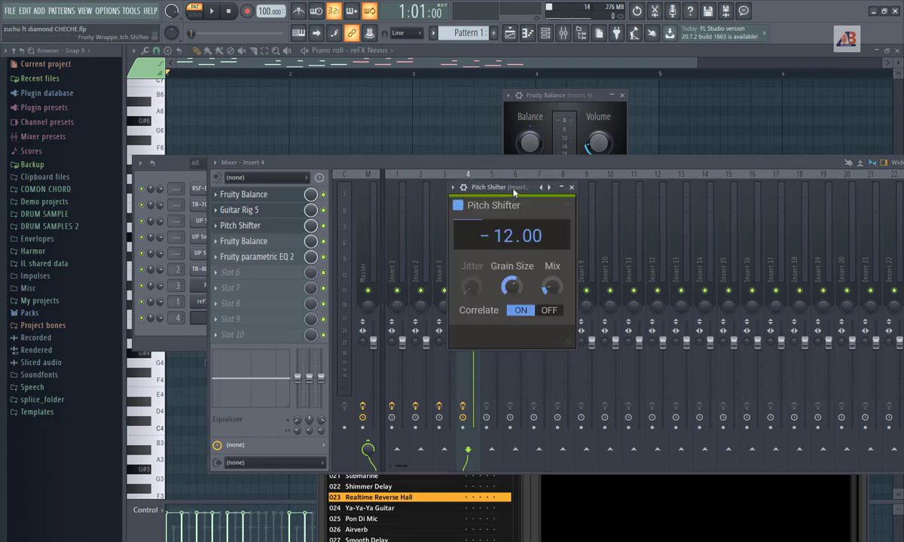
left_click_drag(513, 198, 525, 174)
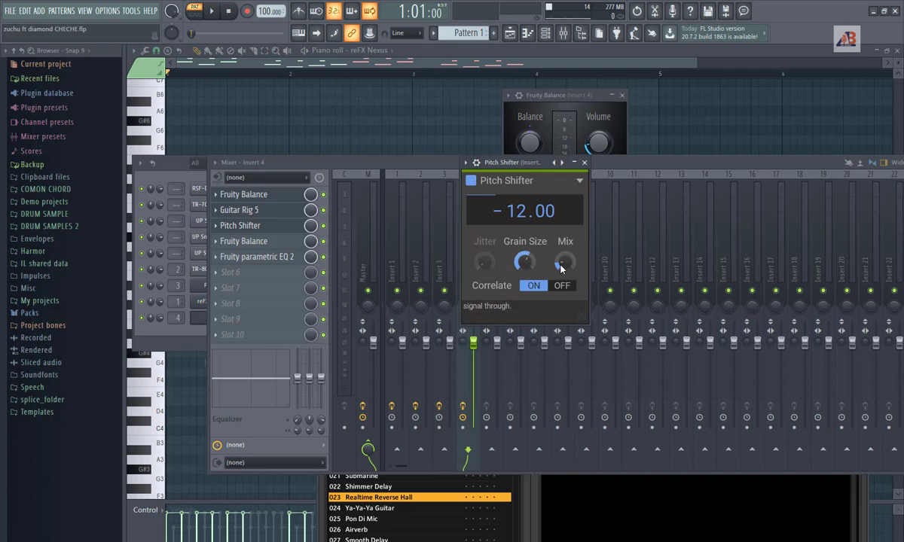
left_click(585, 163)
left_click(244, 242)
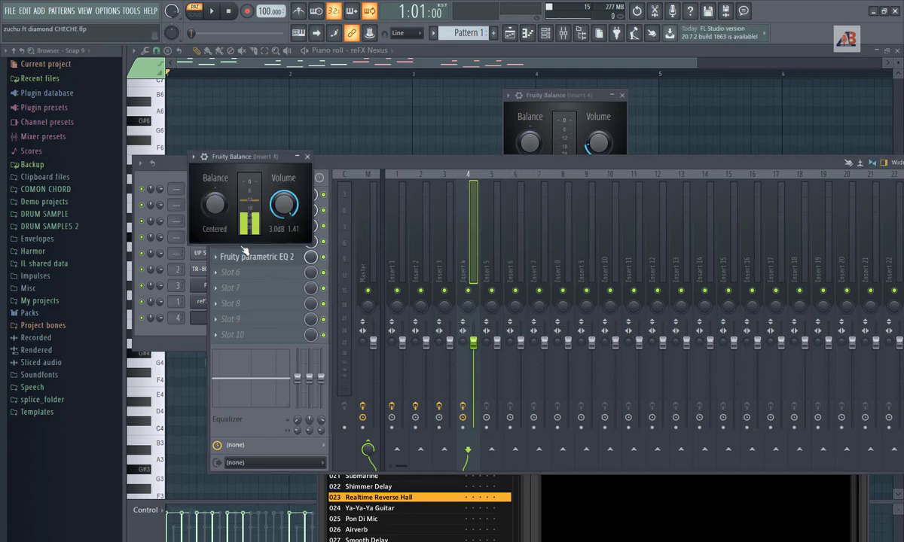
left_click_drag(241, 156, 529, 192)
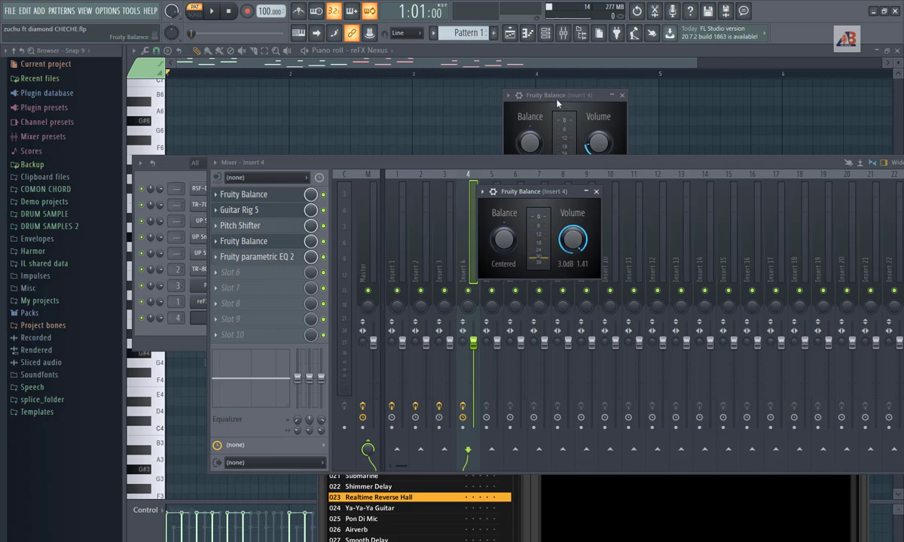
left_click_drag(558, 103, 644, 83)
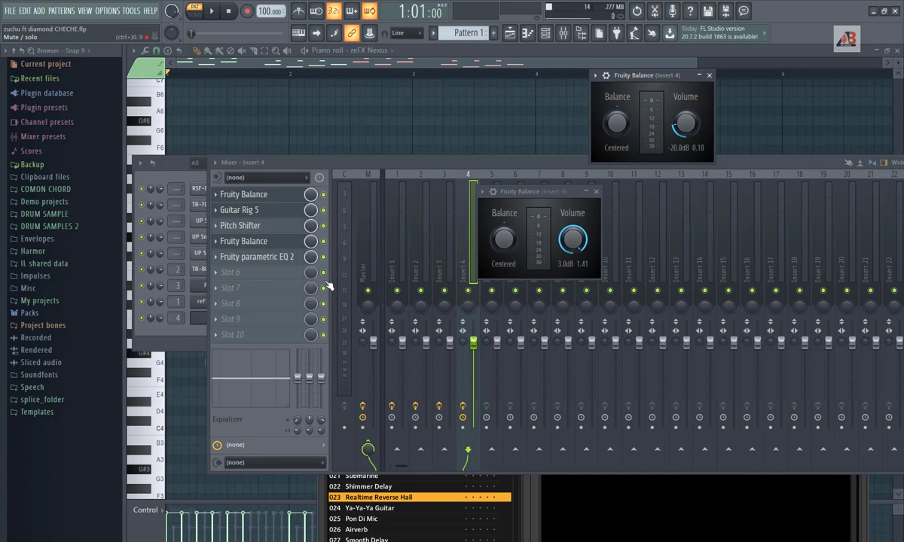
left_click(597, 191)
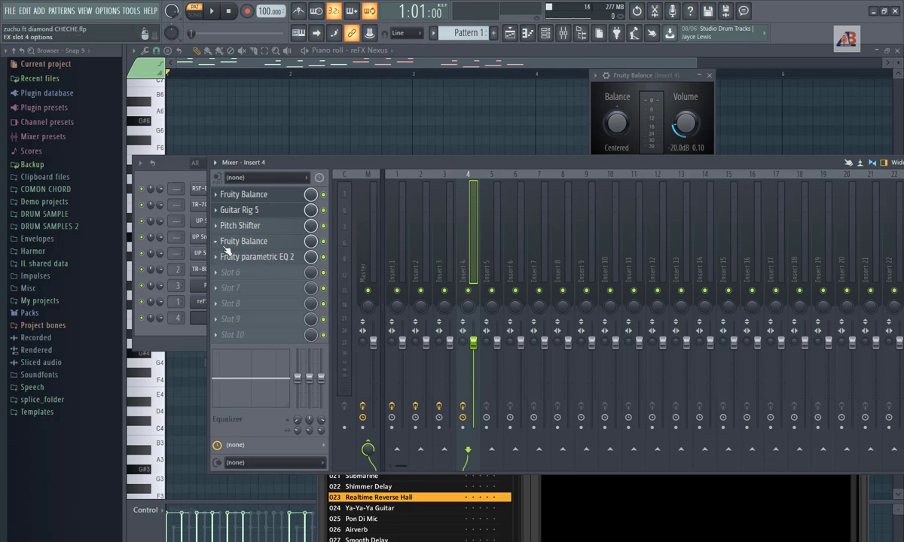
left_click(256, 257)
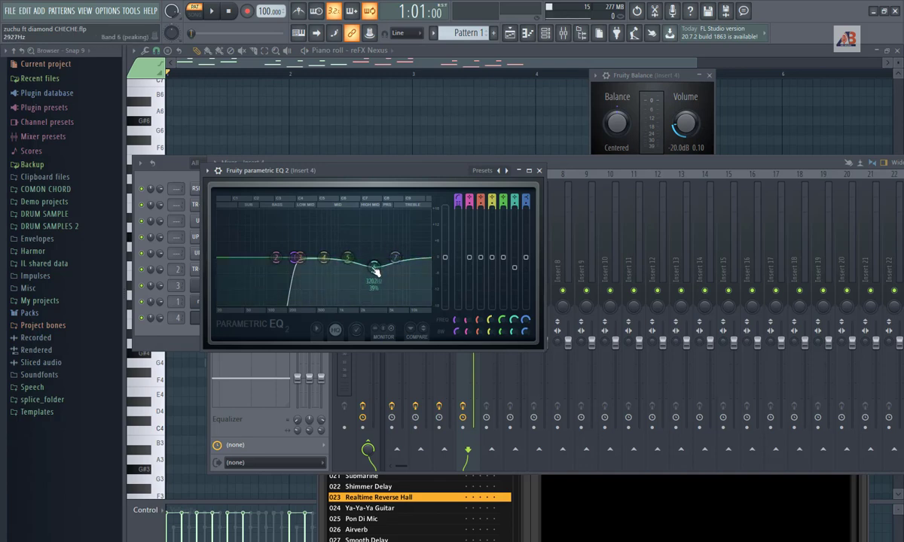
left_click(540, 171)
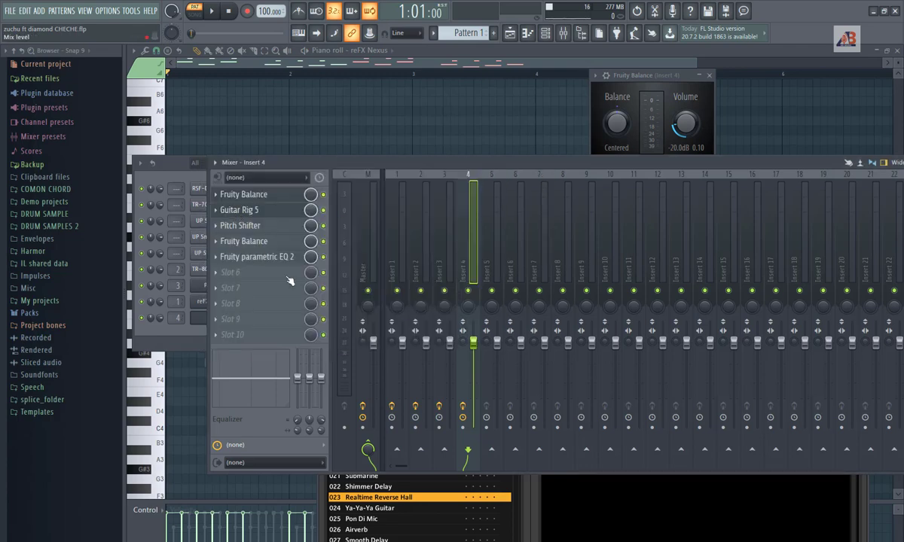
Open the M1 channel's piano roll and place an E6 note at the start of bar 1.
left_click(170, 166)
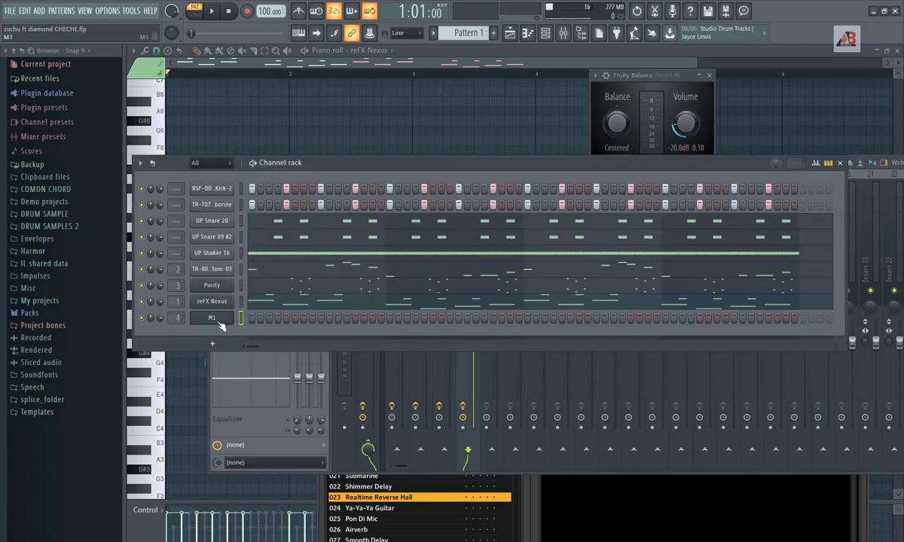
right_click(214, 320)
left_click(255, 318)
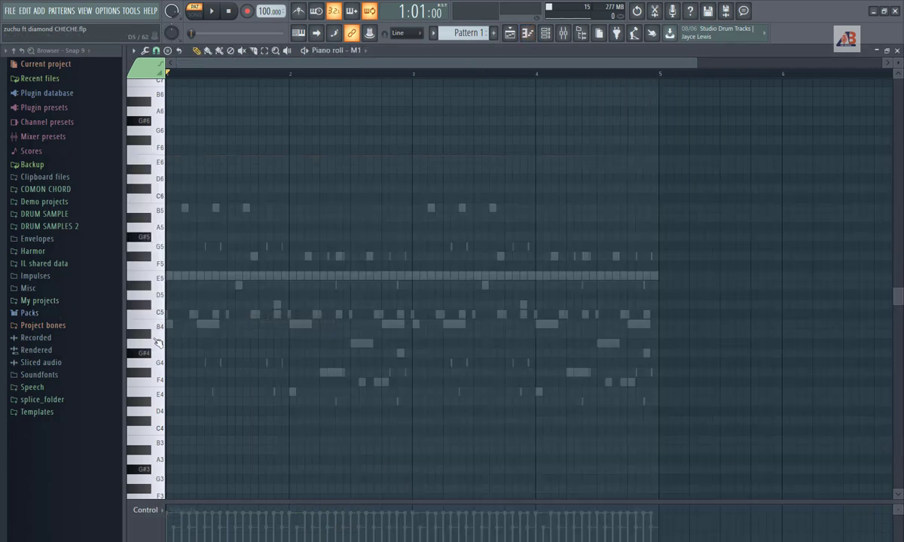
left_click(174, 157)
scroll(256, 186, "up", 4)
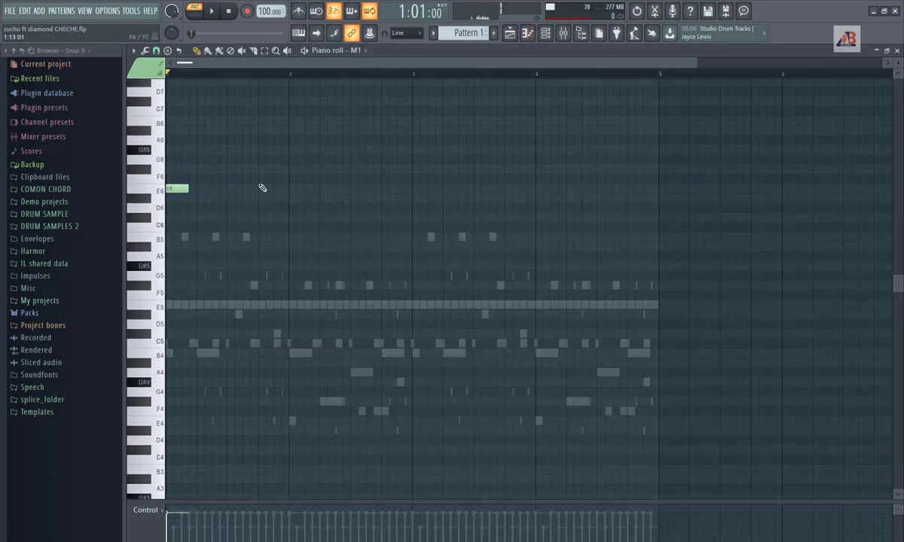
In bar 1, add M1 notes B5 on step 5, G6 on step 9, and two-step F#6 and E6 on steps 13 and 15.
scroll(256, 188, "up", 4)
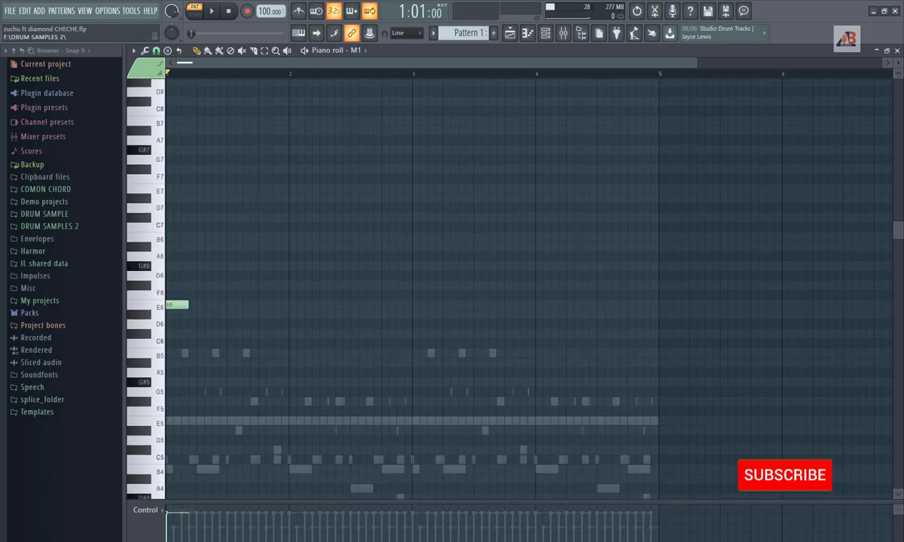
left_click(199, 354)
left_click(239, 276)
left_click_drag(244, 277, 236, 277)
left_click(262, 286)
left_click_drag(280, 286, 272, 286)
left_click(278, 305)
In bar 2, add M1 notes D#6, B5, A6, G6 and F#6 on steps 1, 5, 9, 13 and 15 while auditioning the pattern.
left_click(293, 315)
key("space")
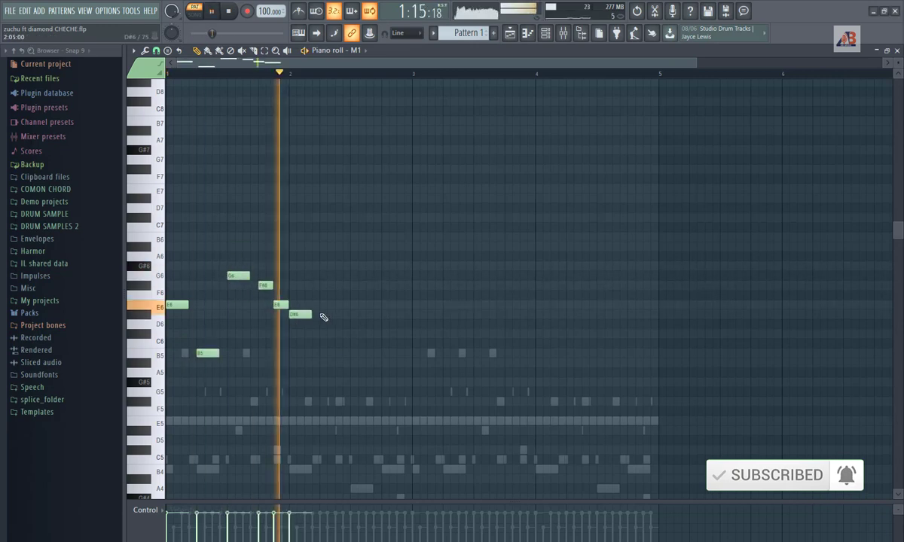
left_click(324, 353)
left_click(357, 257)
left_click(387, 276)
left_click(401, 286)
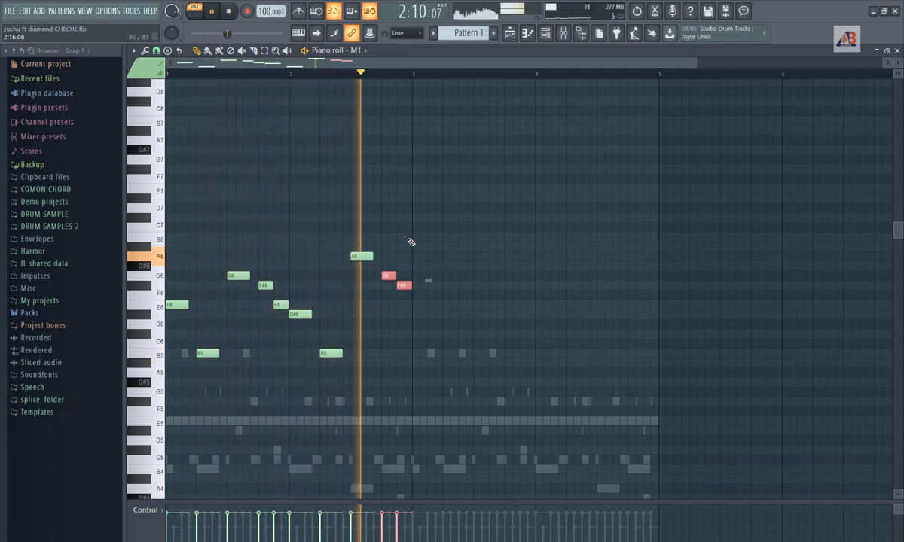
key("space")
Duplicate the two-bar M1 melody into bars 3 and 4 and play back the pattern.
left_click_drag(458, 216, 162, 399)
left_click_drag(274, 307, 418, 309)
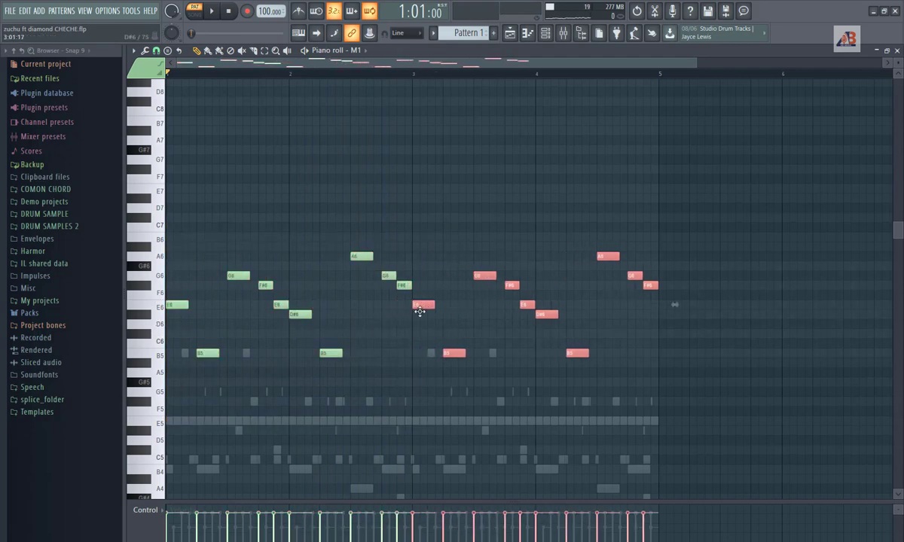
key("space")
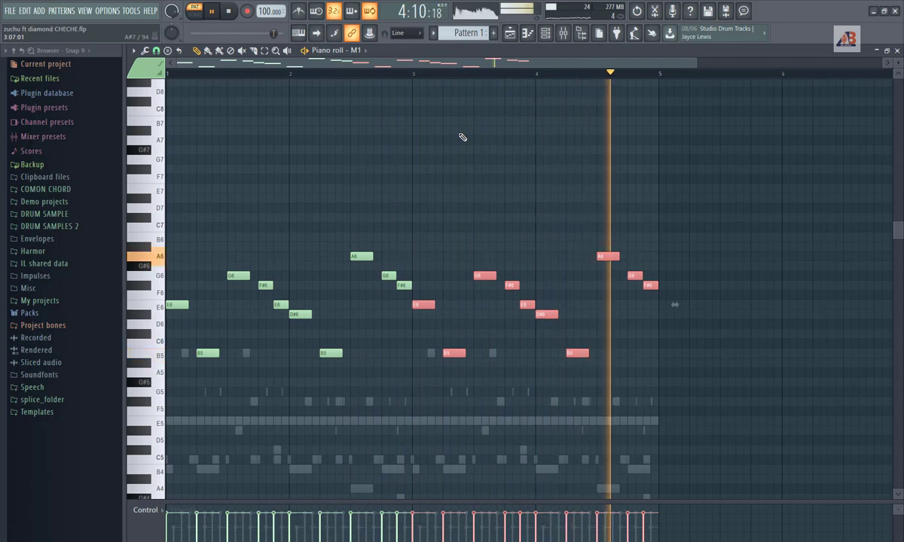
key("space")
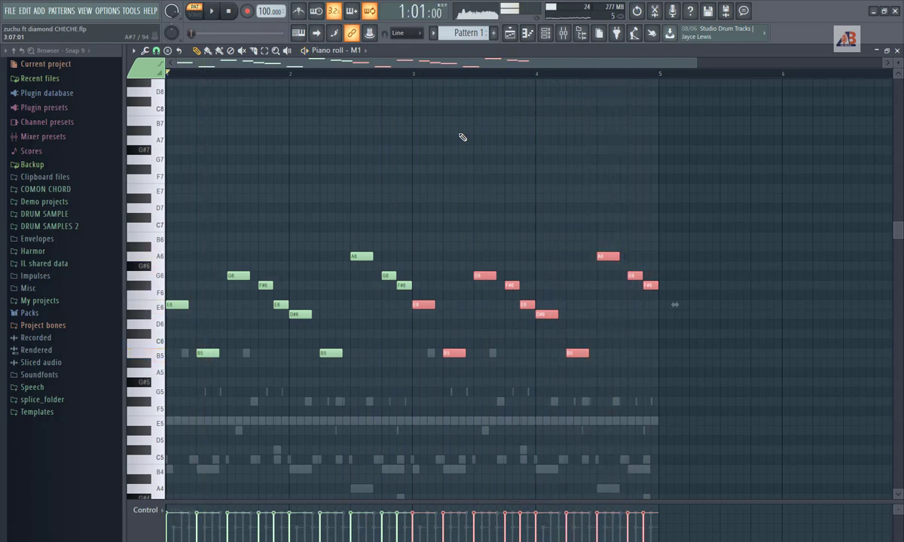
Open the M1 instrument, examine its SaxSection combi and pitch wheel, and play the pattern.
left_click(547, 34)
left_click_drag(316, 163, 411, 164)
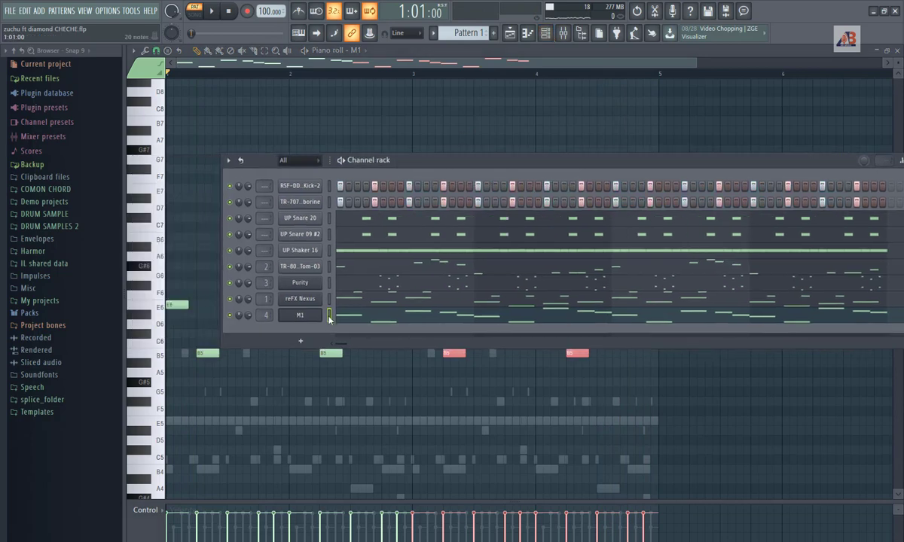
left_click(300, 315)
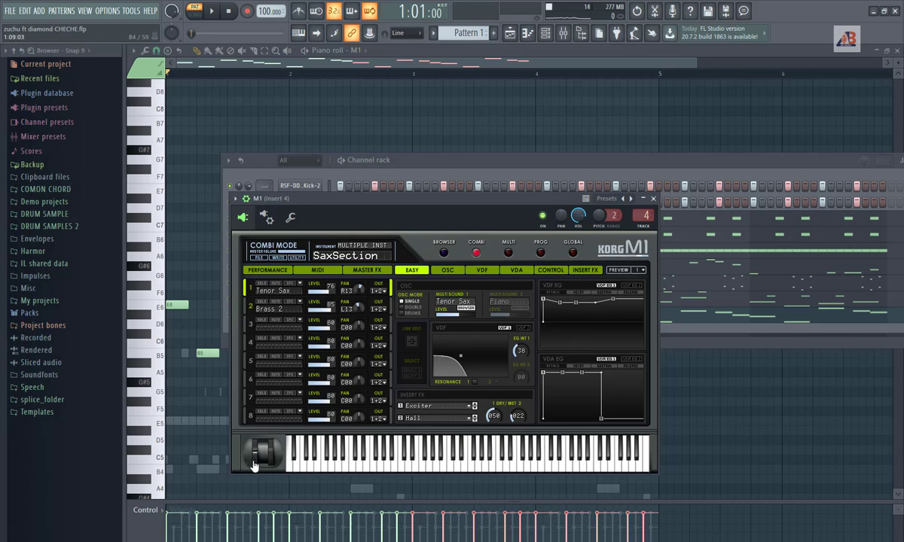
key("space")
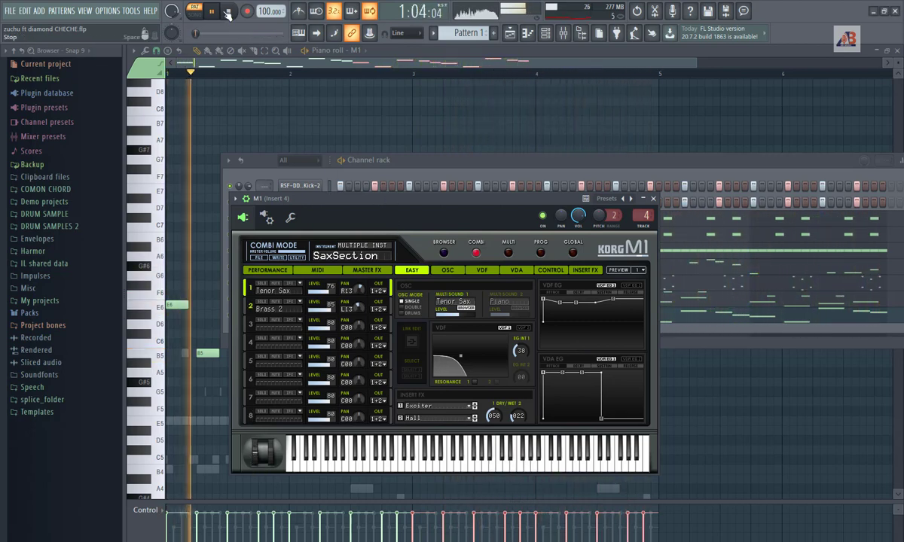
key("space")
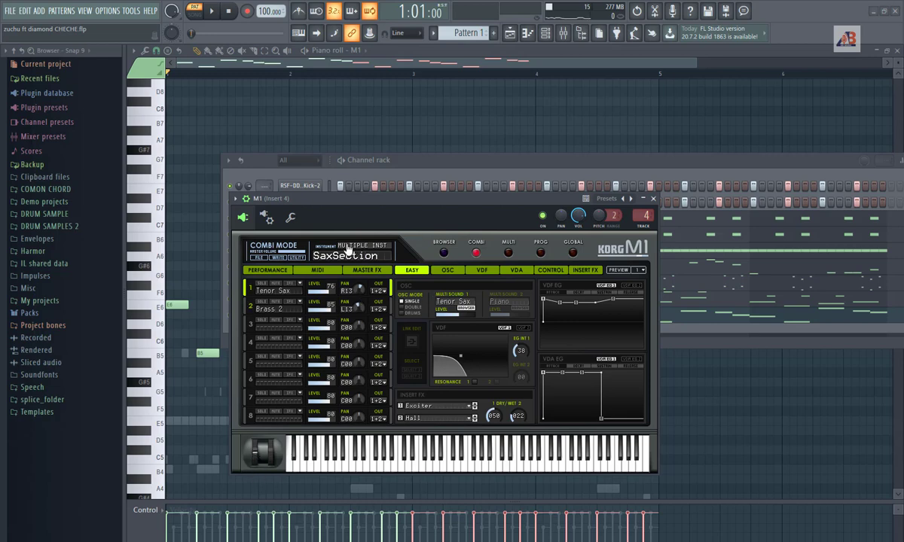
Look up the Link to controller option for the last tweaked parameter, dismiss it, and return to the channel rack.
left_click_drag(357, 202, 391, 159)
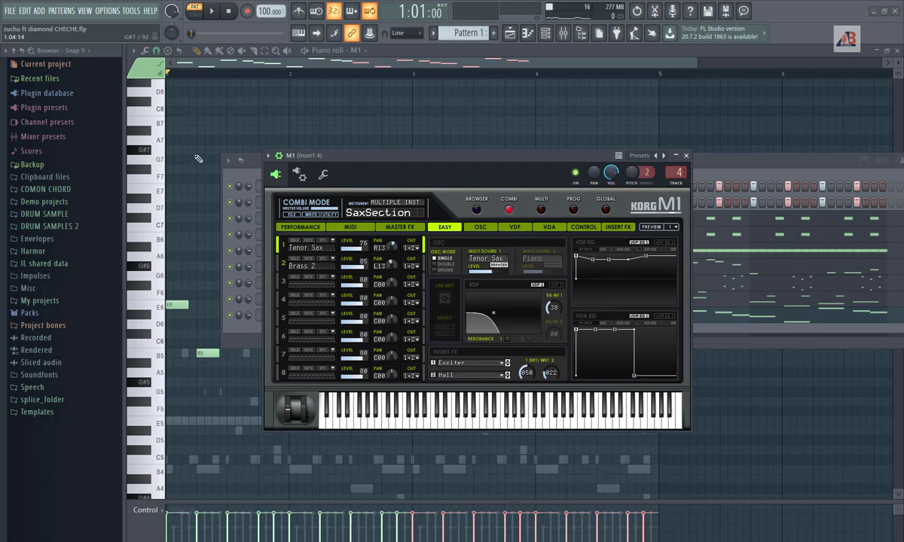
left_click(129, 10)
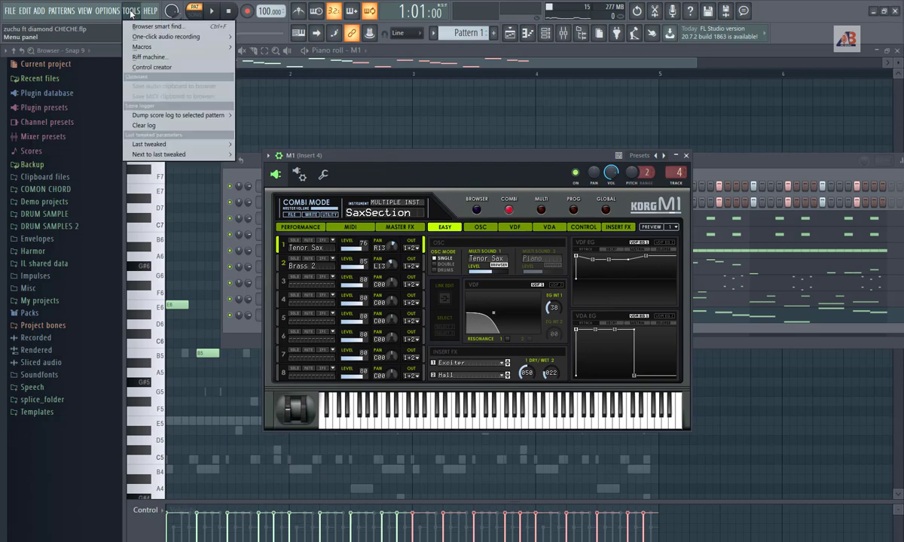
mouse_move(218, 144)
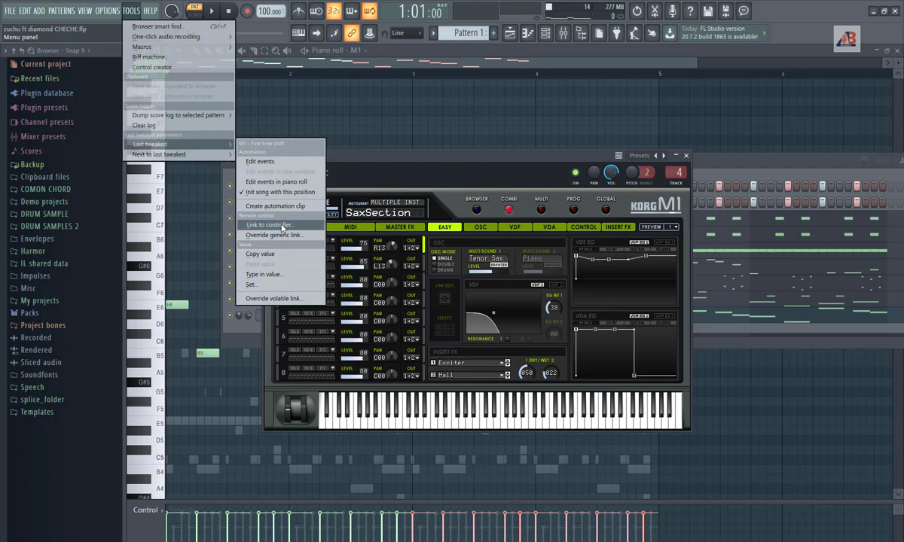
left_click(378, 162)
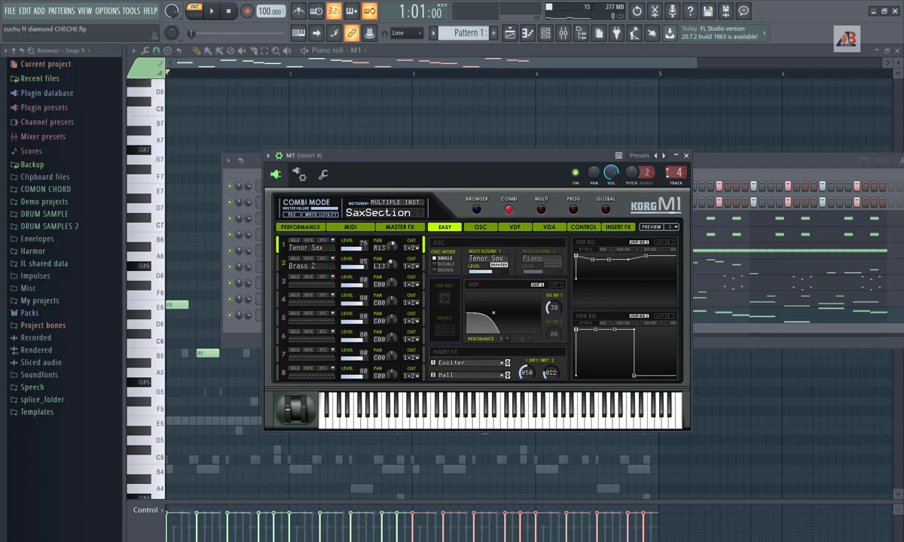
left_click(687, 155)
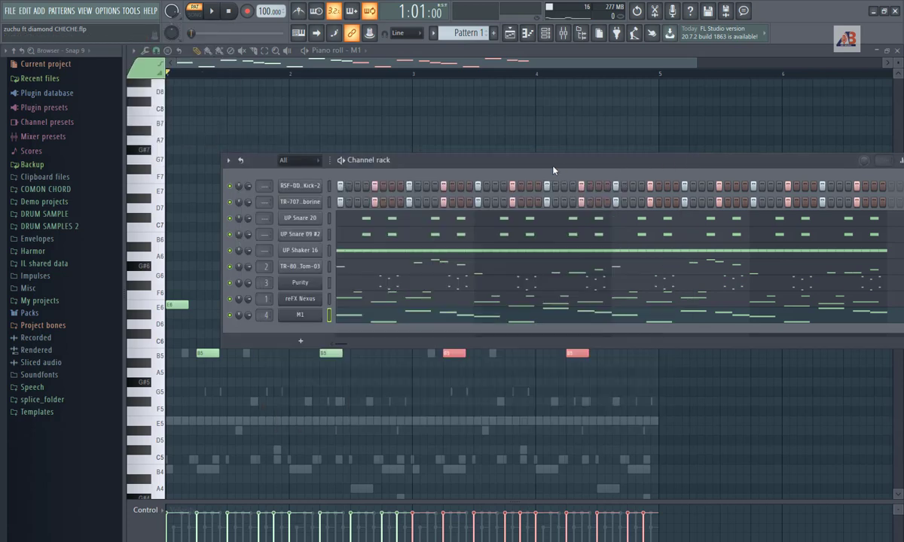
left_click_drag(554, 171, 462, 168)
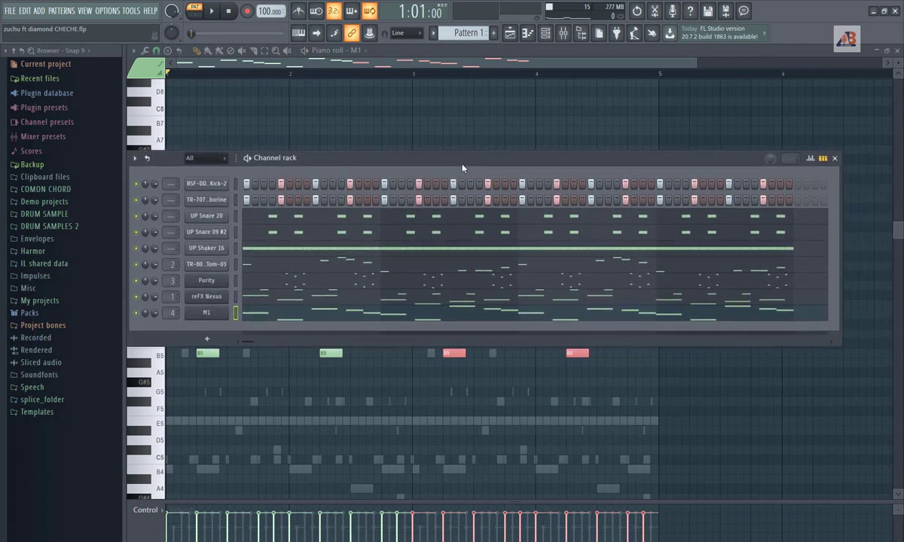